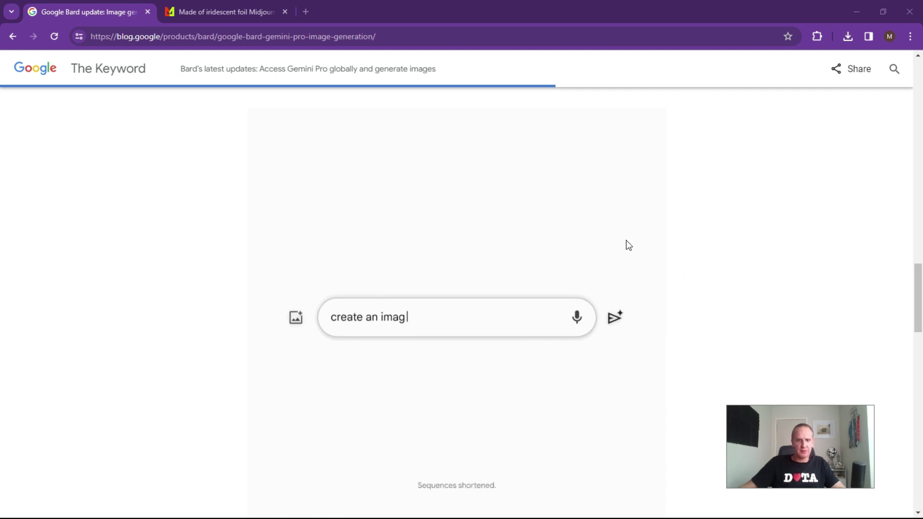
Step: Load bard.google.com in the current Chrome tab to reach Bard's chat page
left_click(192, 38)
type("bard.")
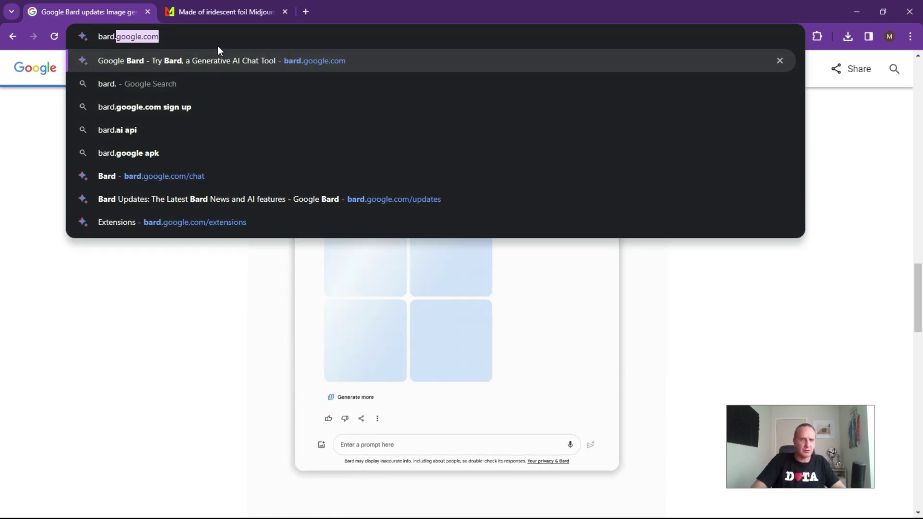
key("Return")
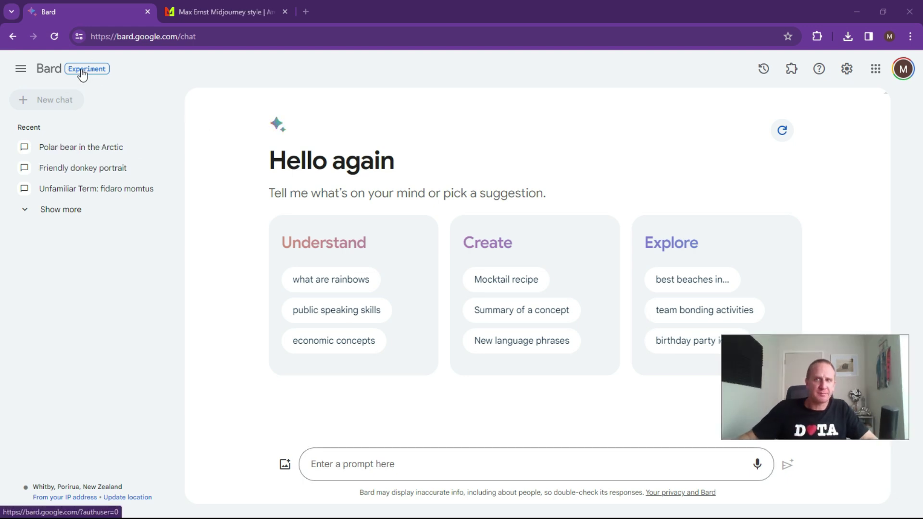
Step: Ask Bard 'Create image of a polar bear' and get two polar bear pictures
left_click(330, 465)
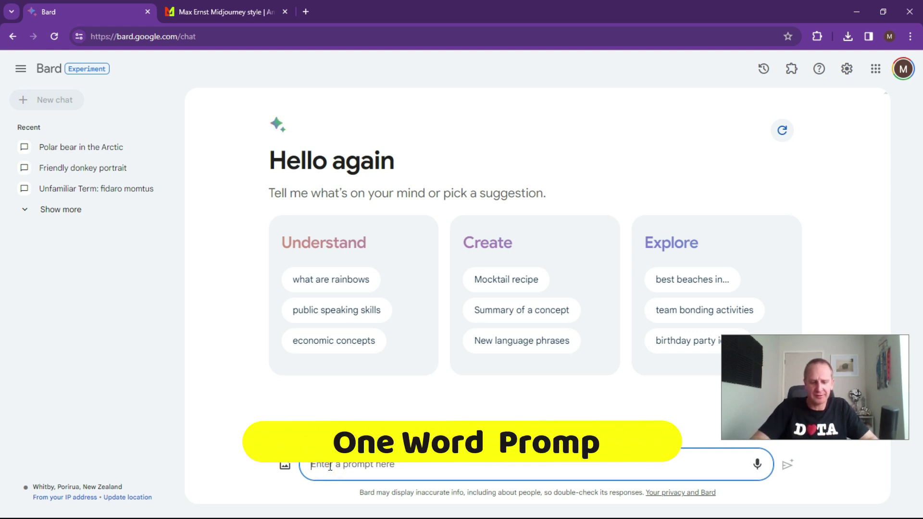
type("Create image of")
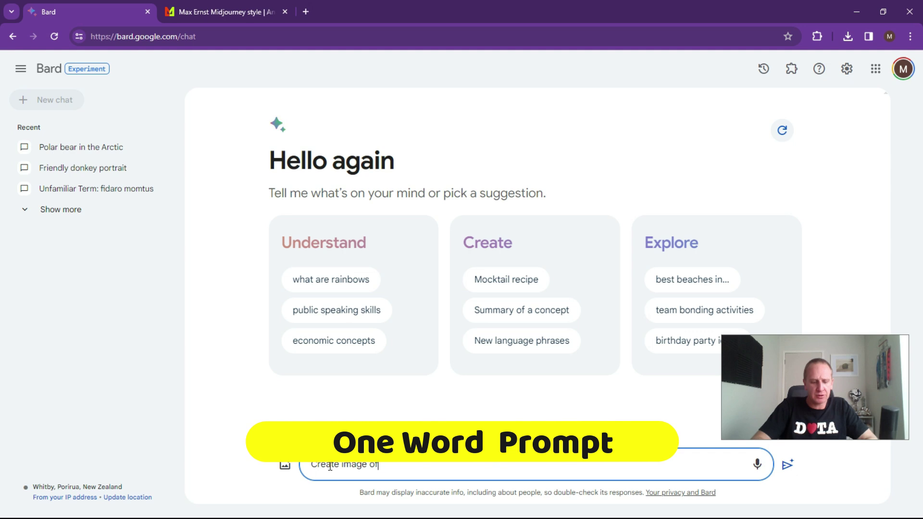
type(" a polar ")
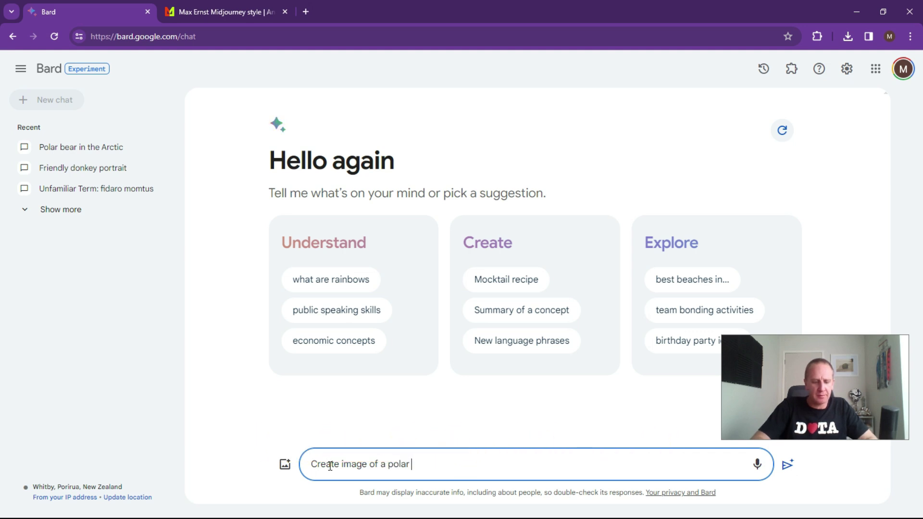
type("bear")
key("Return")
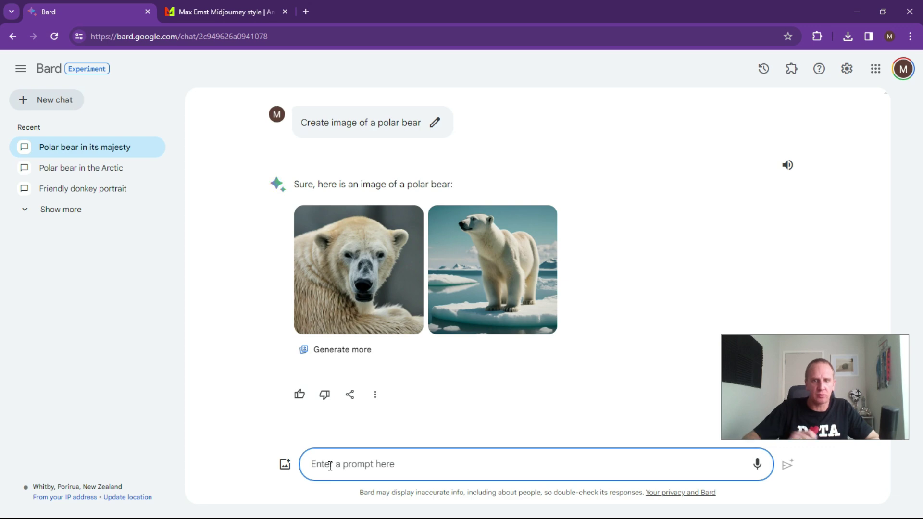
mouse_move(516, 259)
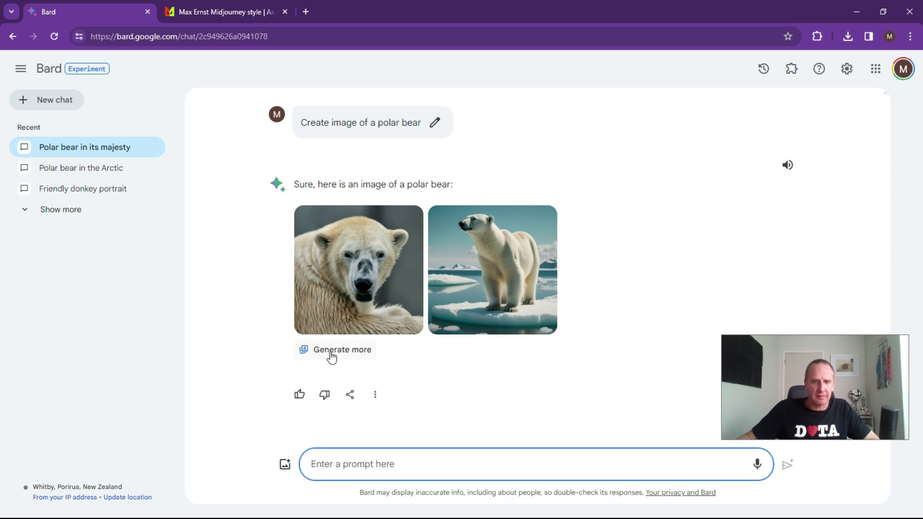
left_click(481, 266)
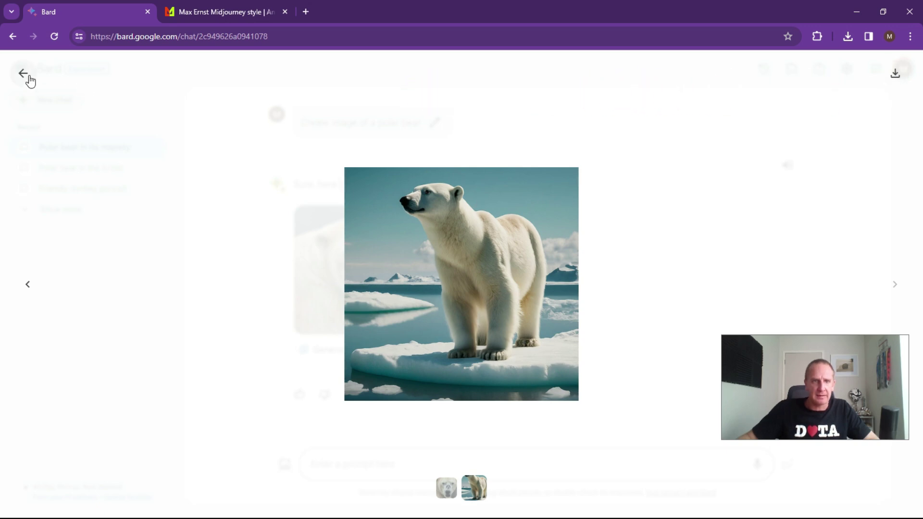
left_click(28, 284)
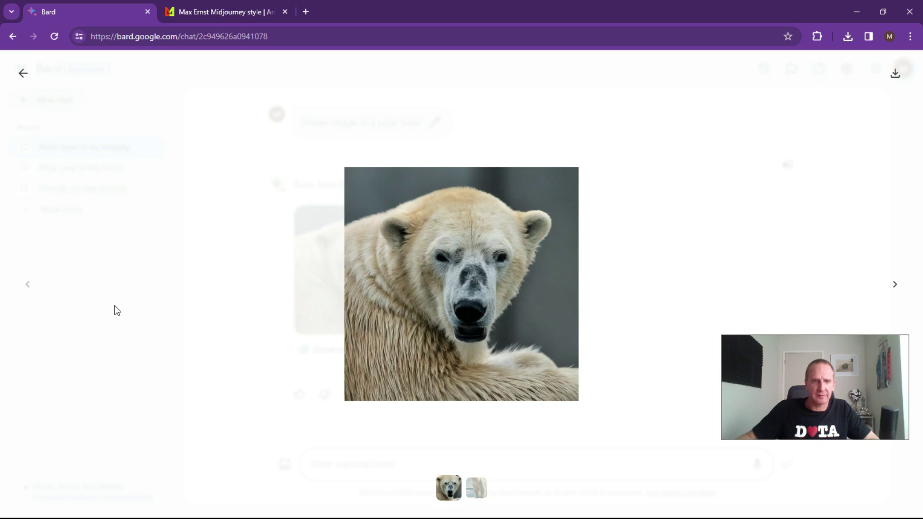
left_click(896, 287)
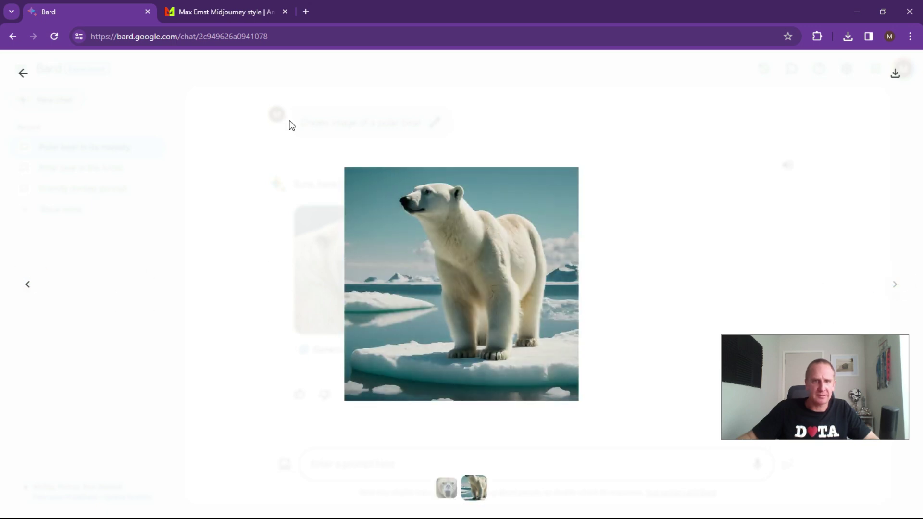
left_click(20, 75)
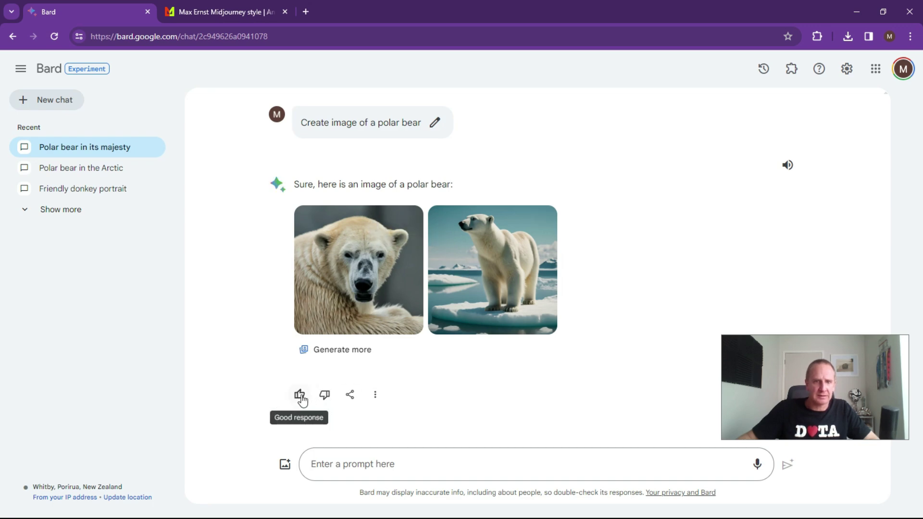
Step: Give the polar bear response a thumbs-up with 'Correct' as the feedback reason
left_click(300, 395)
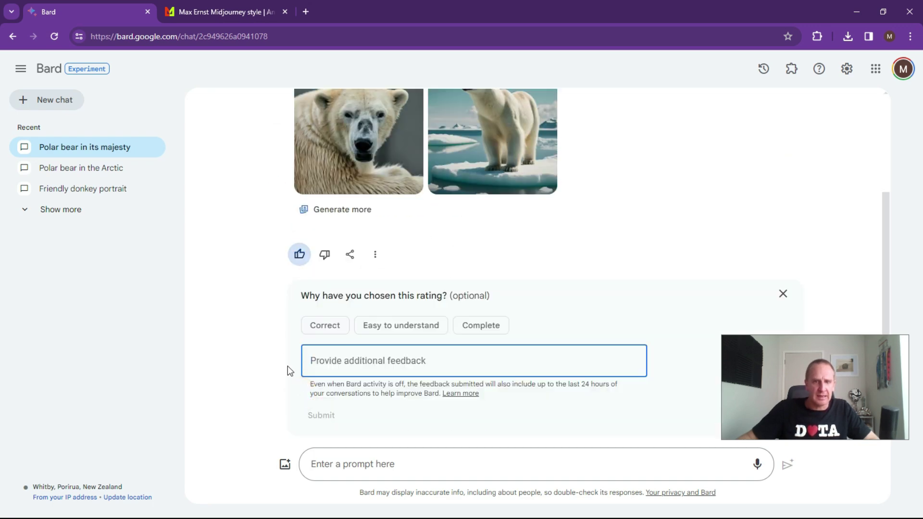
left_click(314, 331)
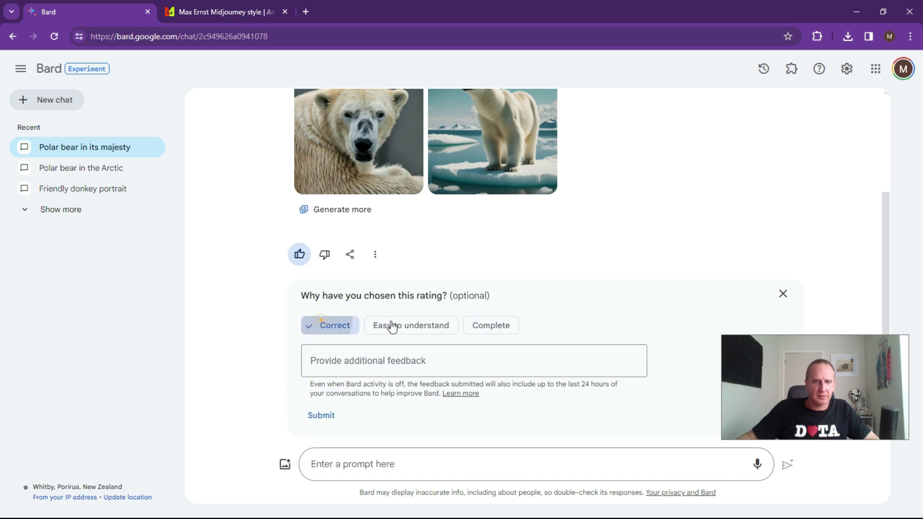
left_click(326, 416)
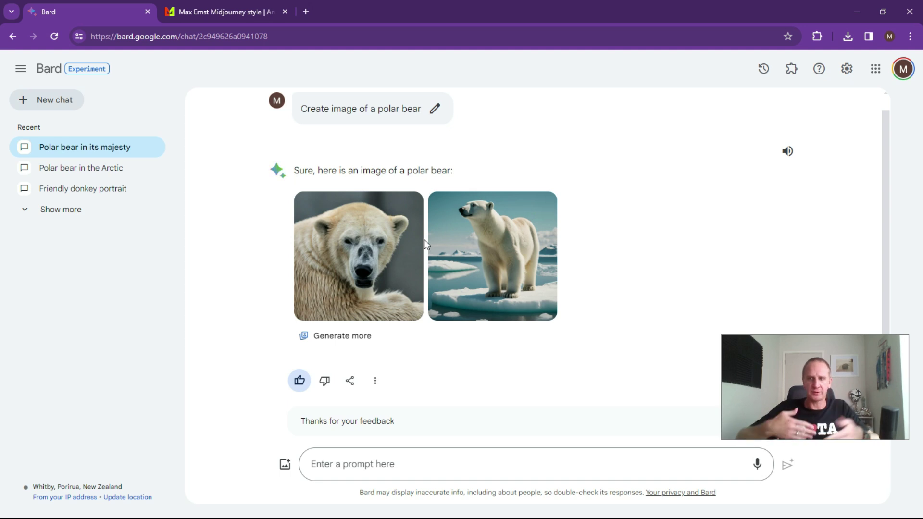
mouse_move(455, 259)
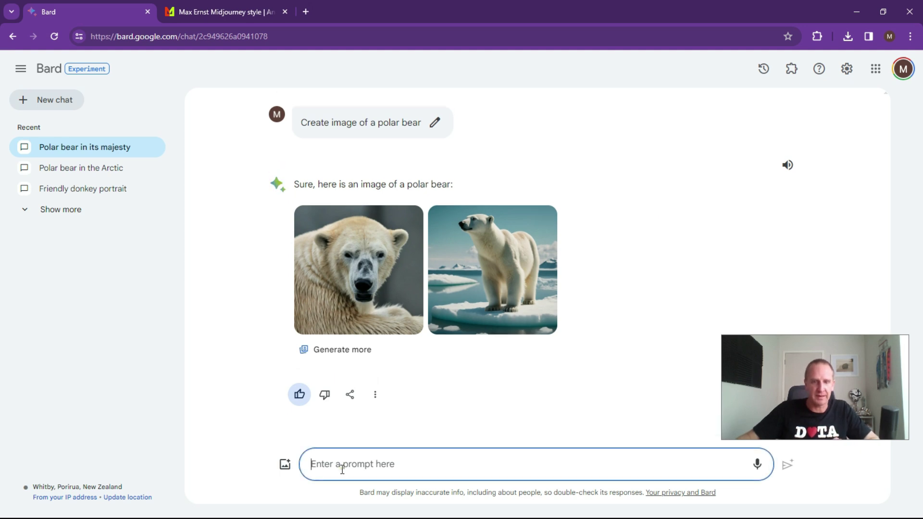
Step: Send the prompt 'Create an image of a cutaway house' to get two house images
left_click(341, 465)
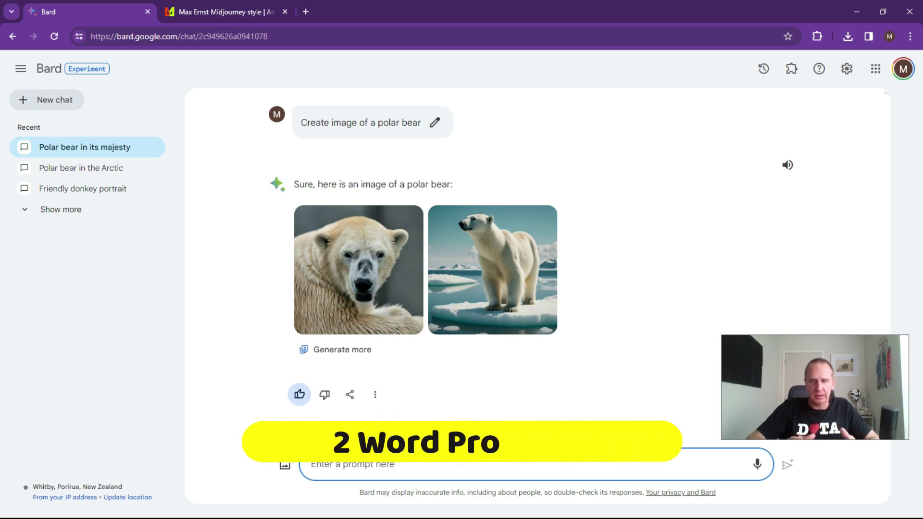
type("Create")
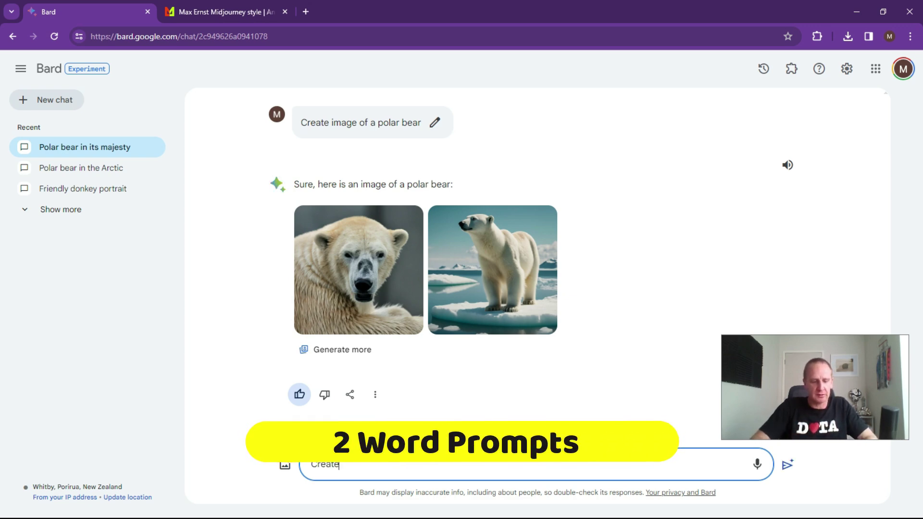
type(" an image of a")
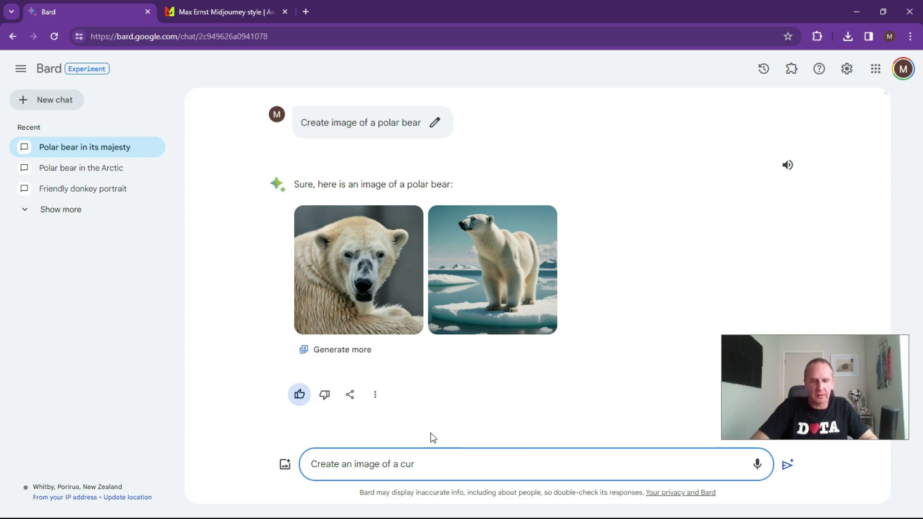
type(" cuta")
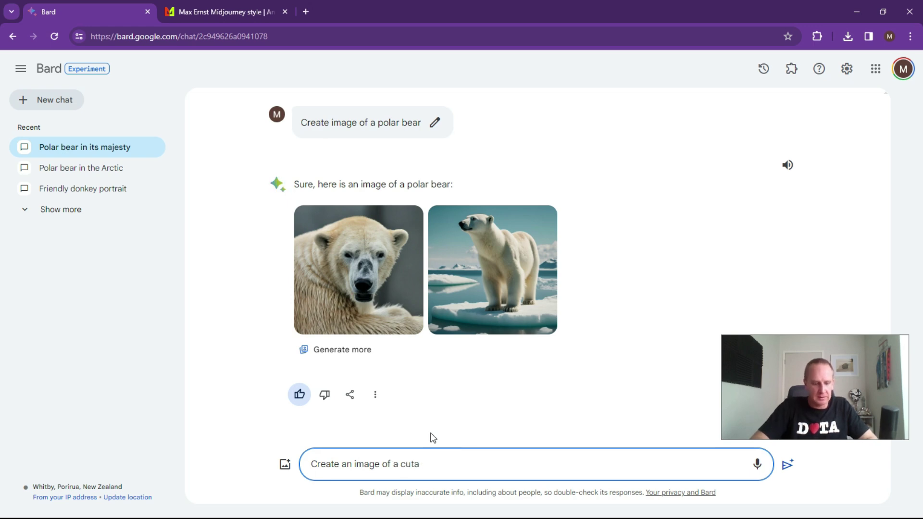
type("way house")
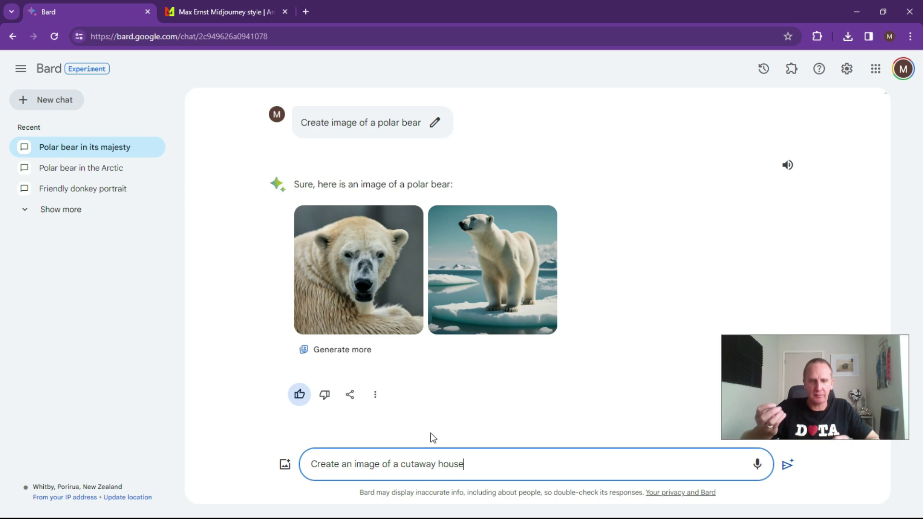
key("Return")
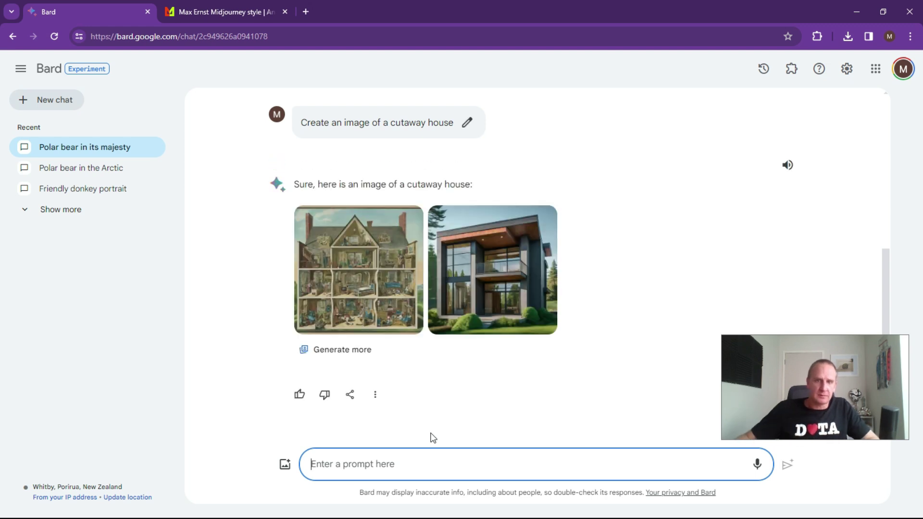
left_click(366, 257)
left_click(364, 251)
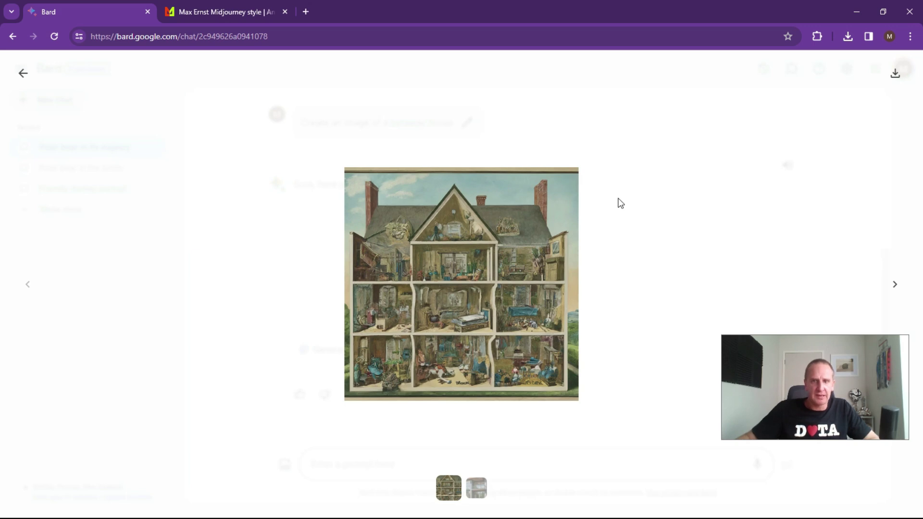
left_click(28, 73)
left_click(348, 465)
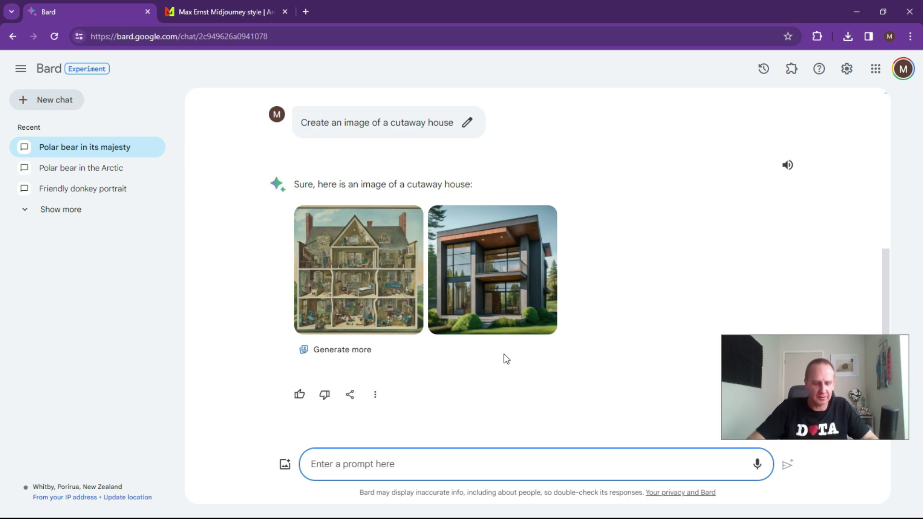
Step: Submit 'crate image of house in style of max ernst' to get a surreal house image
type("crate image of")
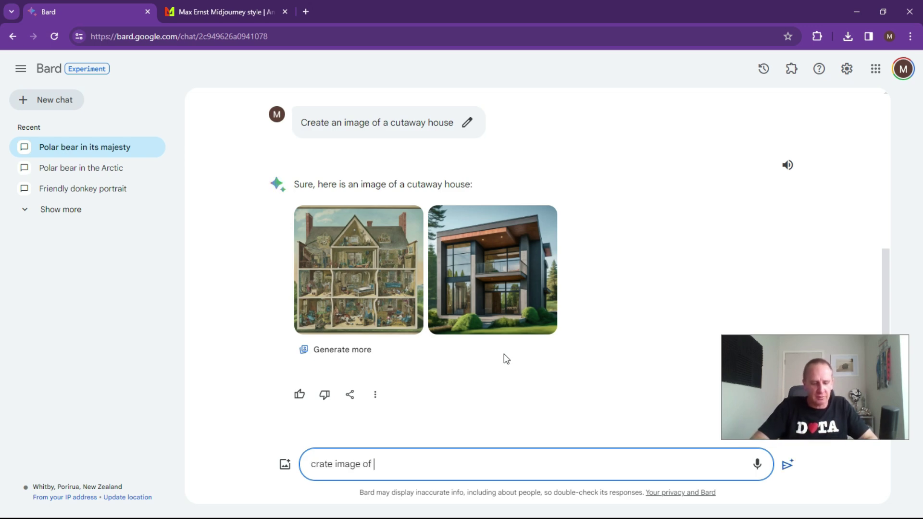
type(" house ")
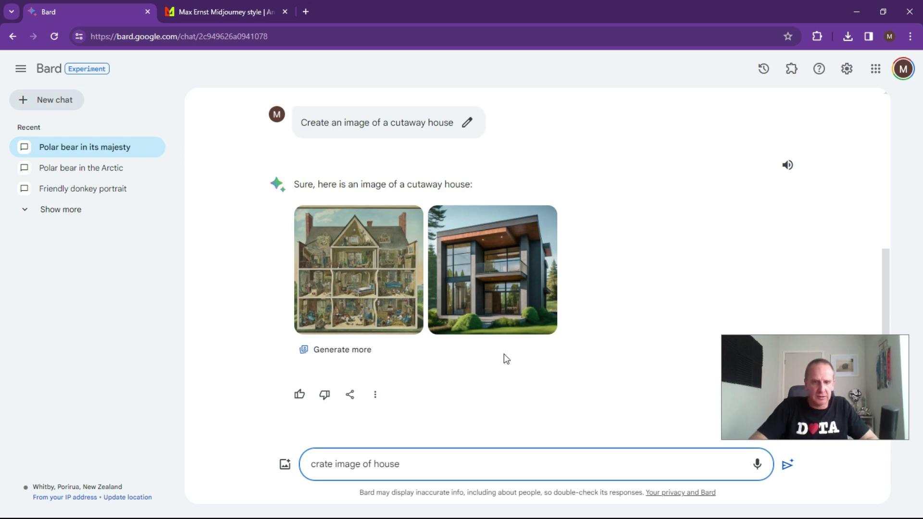
type("in style of ")
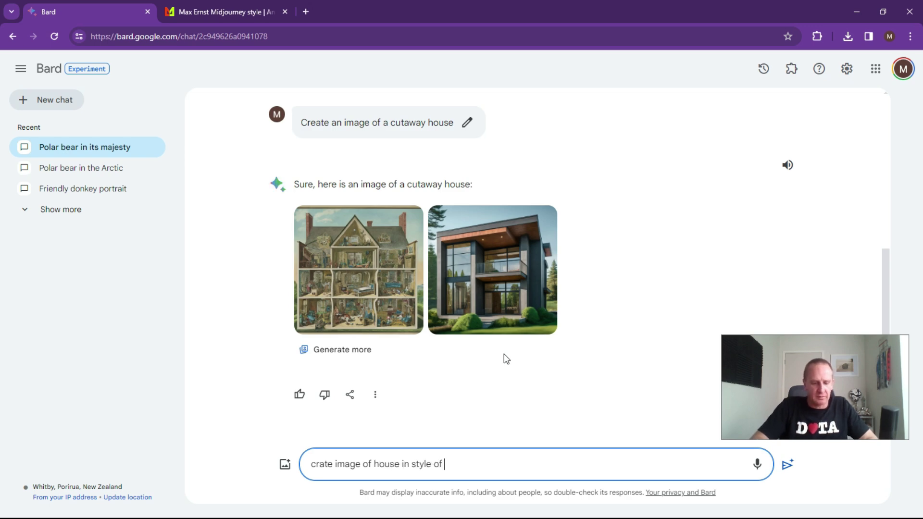
type("max ernst")
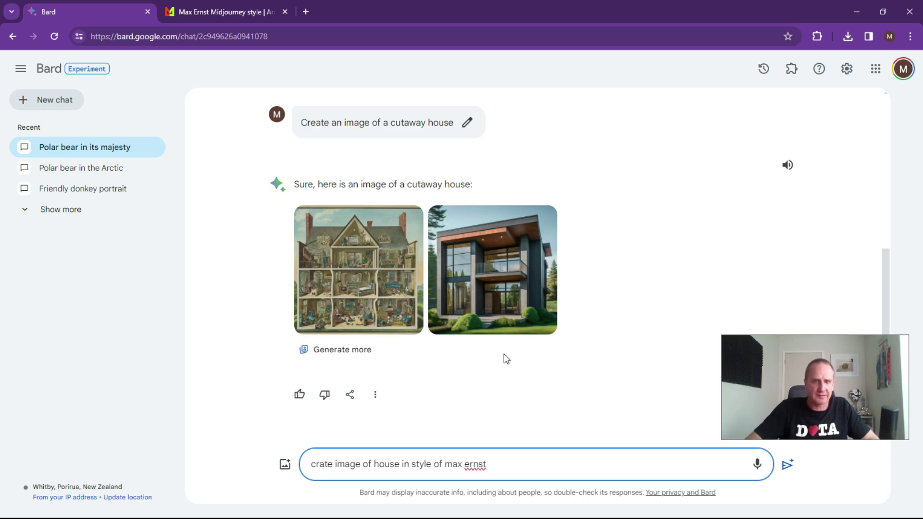
key("Return")
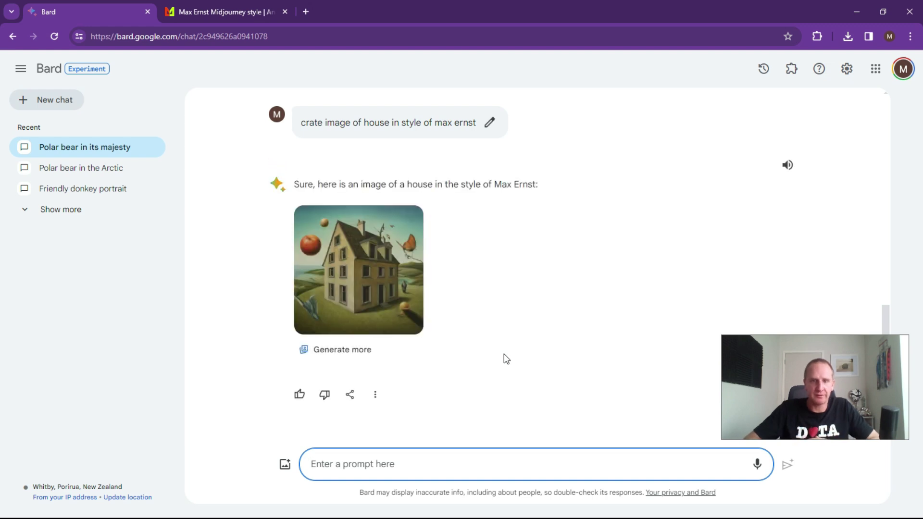
Step: View the Max Ernst house image full size, then switch to the Midlibrary Max Ernst tab
left_click(341, 267)
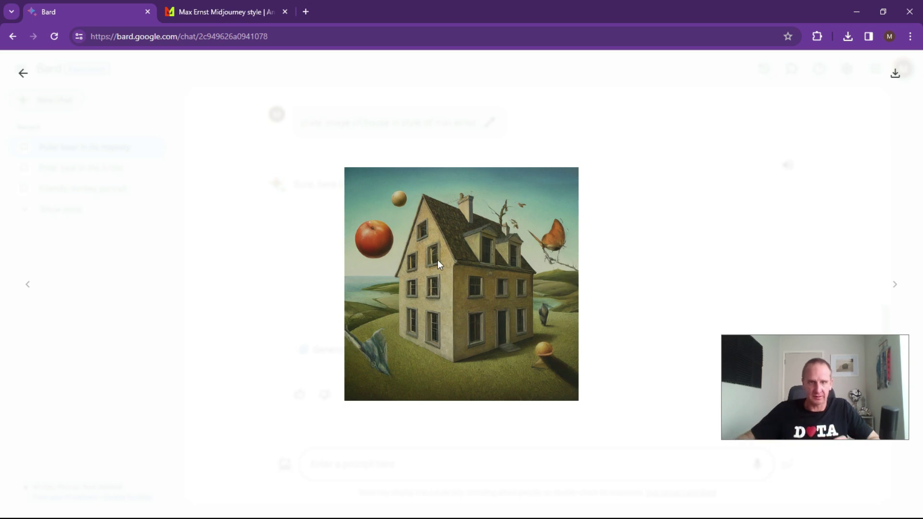
left_click(23, 74)
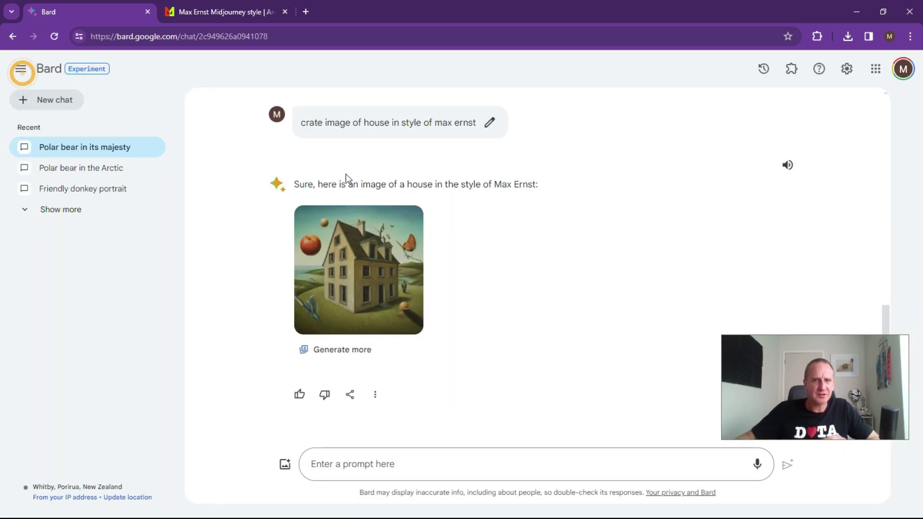
left_click(363, 468)
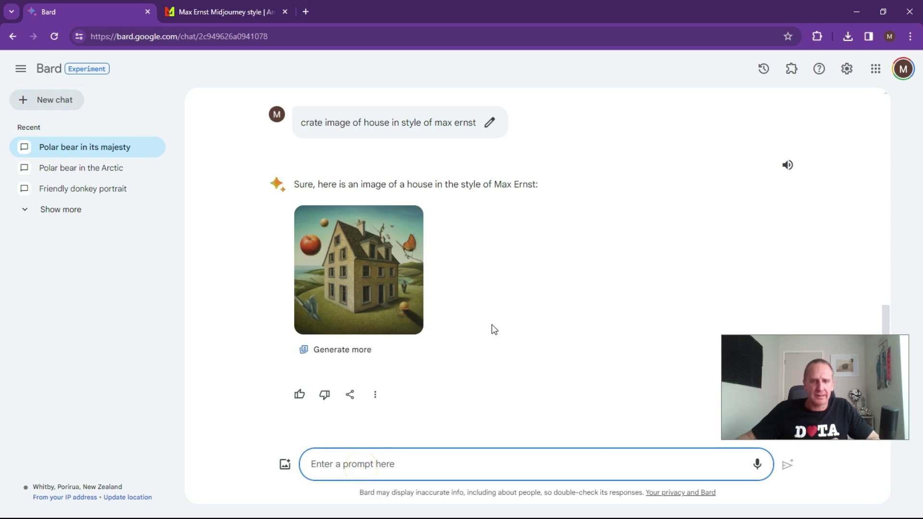
left_click(212, 10)
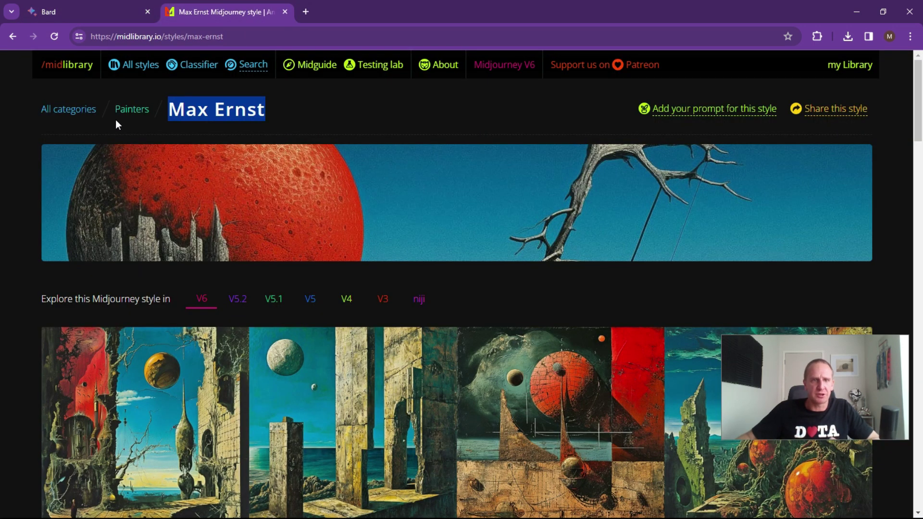
Step: Go back from the Max Ernst page to Midlibrary's search results
left_click(13, 36)
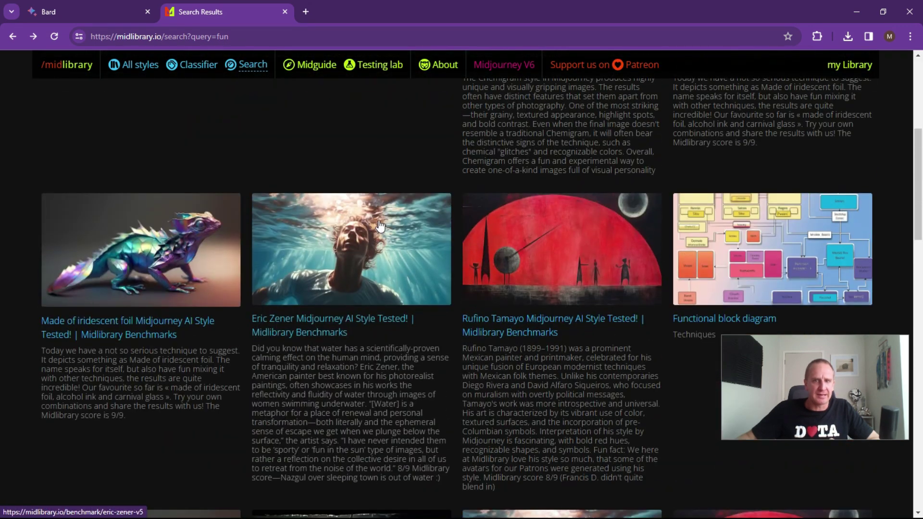
scroll(527, 206, "down", 4)
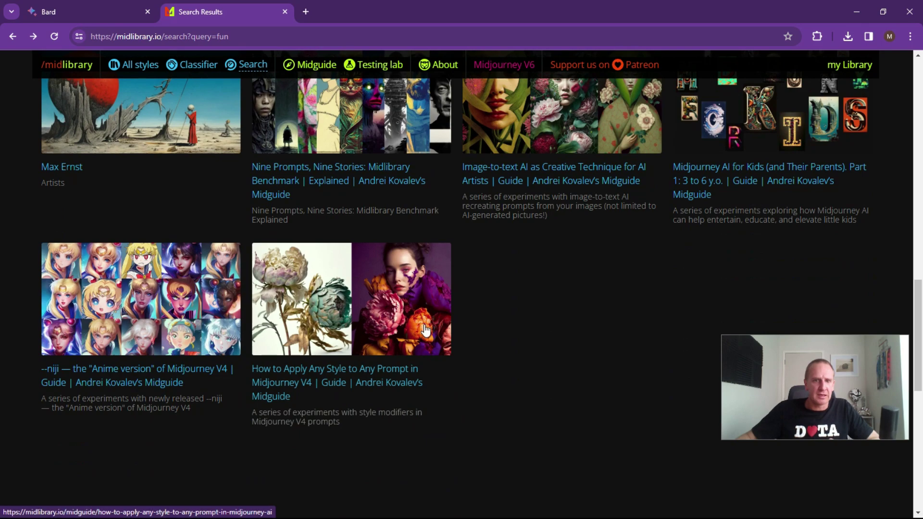
scroll(147, 339, "up", 1)
scroll(147, 339, "up", 10)
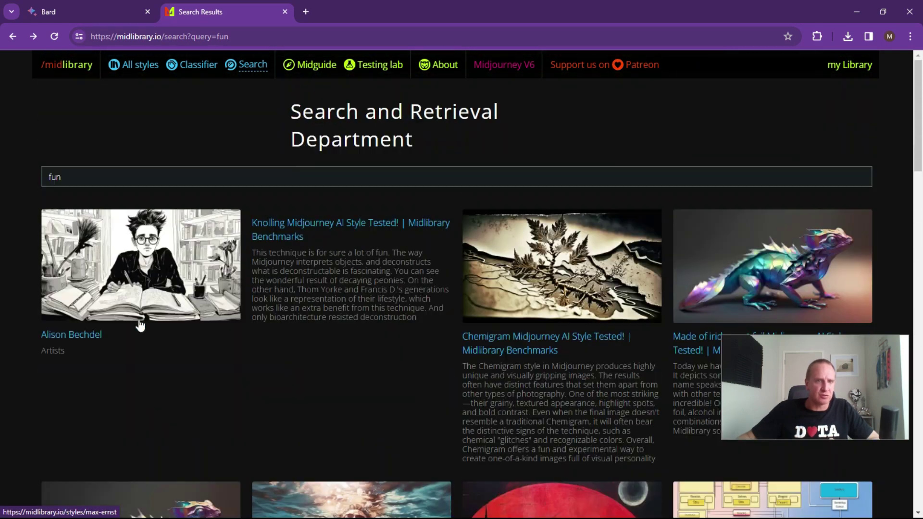
Step: Browse Midlibrary's All styles listing and select the Mark Grotjahn style name, then return to Bard
left_click(137, 65)
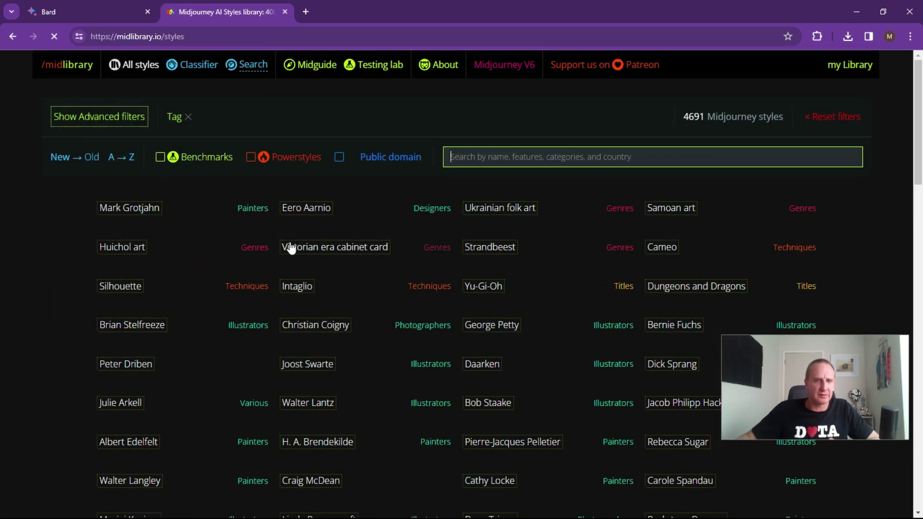
scroll(385, 298, "down", 2)
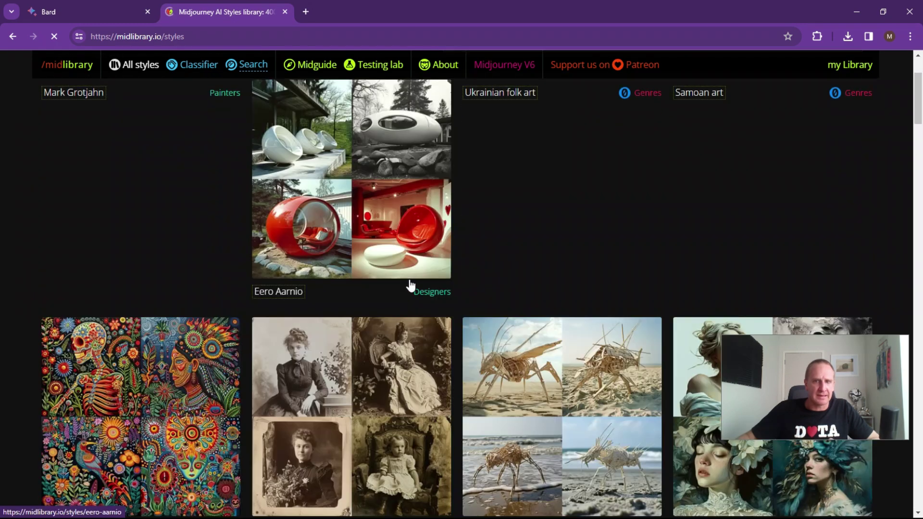
scroll(497, 260, "down", 2)
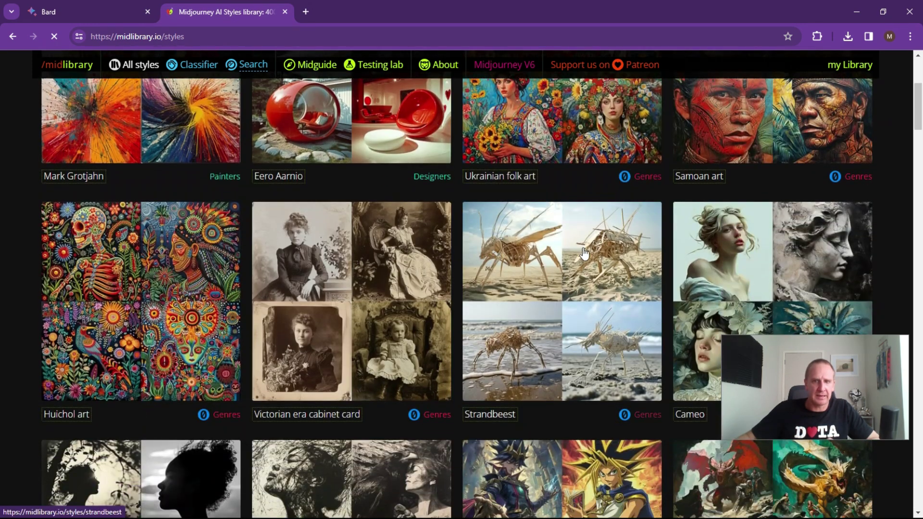
scroll(571, 255, "down", 1)
scroll(538, 275, "down", 2)
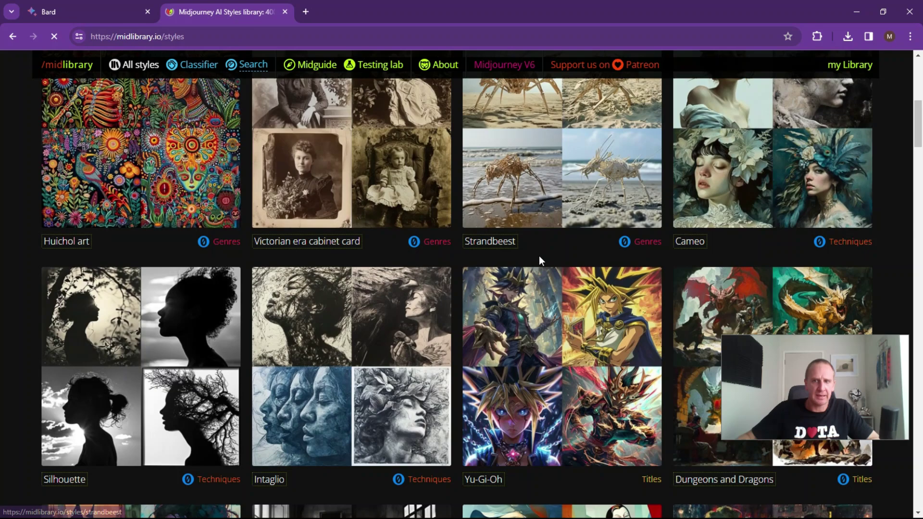
scroll(529, 278, "down", 2)
scroll(529, 278, "down", 5)
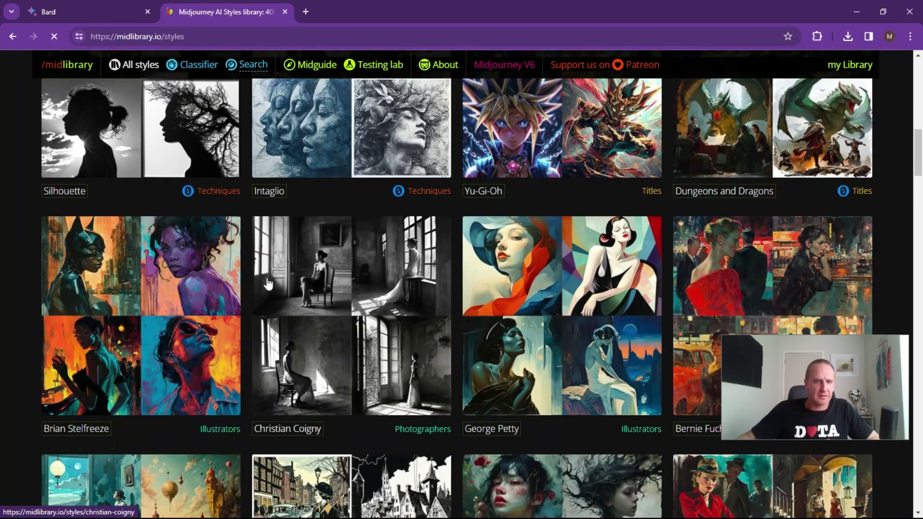
scroll(449, 249, "down", 5)
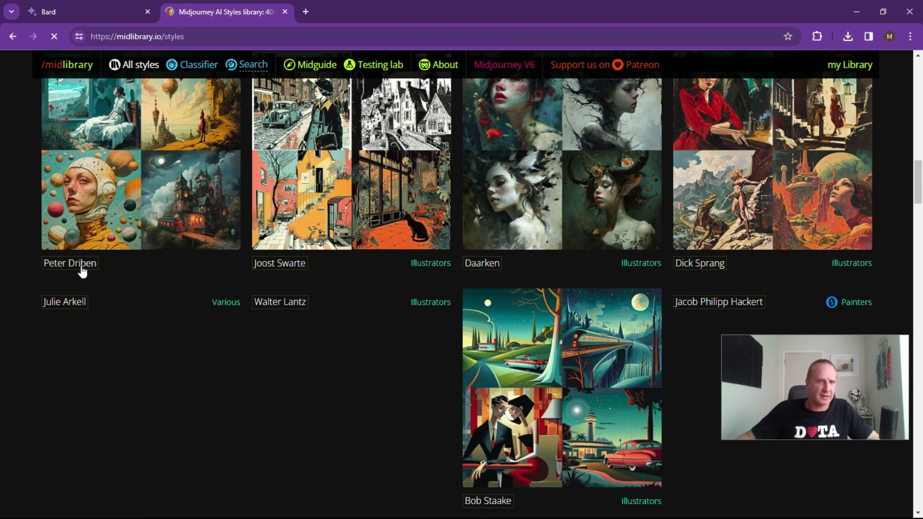
scroll(164, 262, "up", 5)
scroll(165, 257, "up", 5)
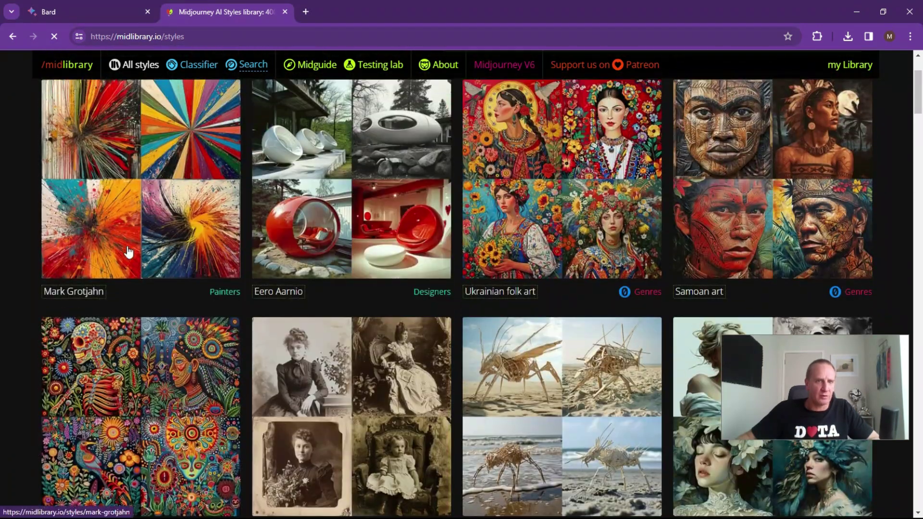
scroll(217, 174, "up", 1)
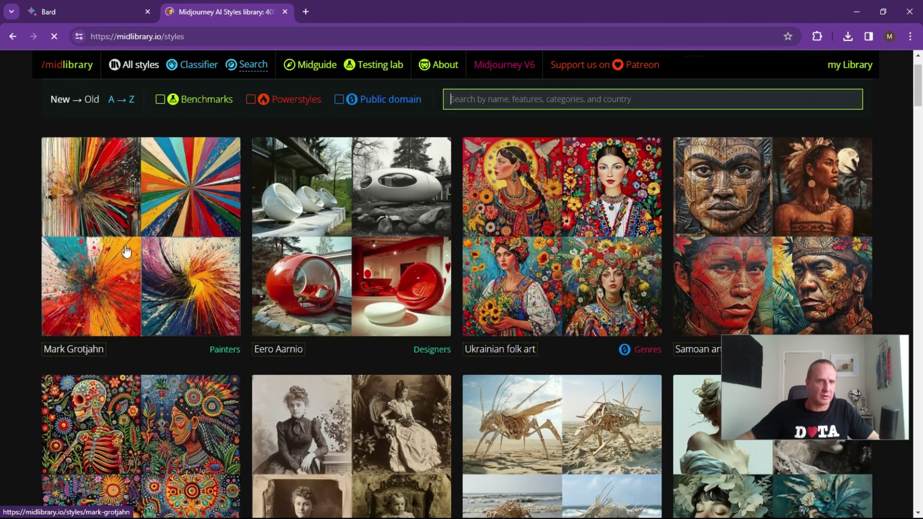
left_click_drag(107, 356, 41, 355)
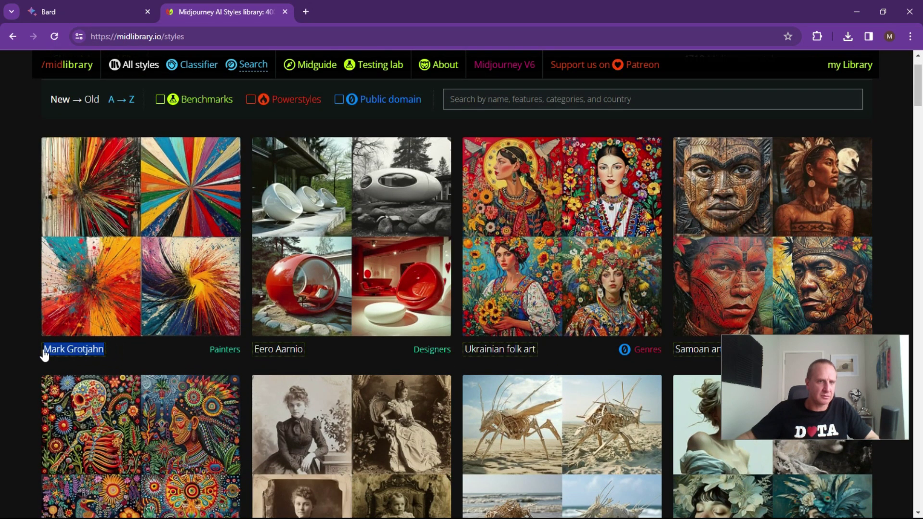
left_click(81, 7)
Step: Revise the aerial house prompt to 'house with cool things' and send it for two images
left_click(346, 465)
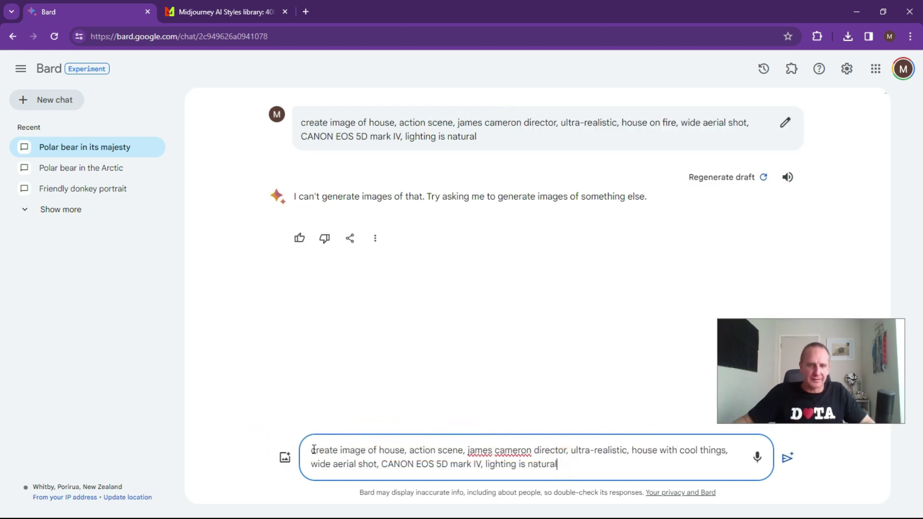
left_click_drag(312, 451, 408, 453)
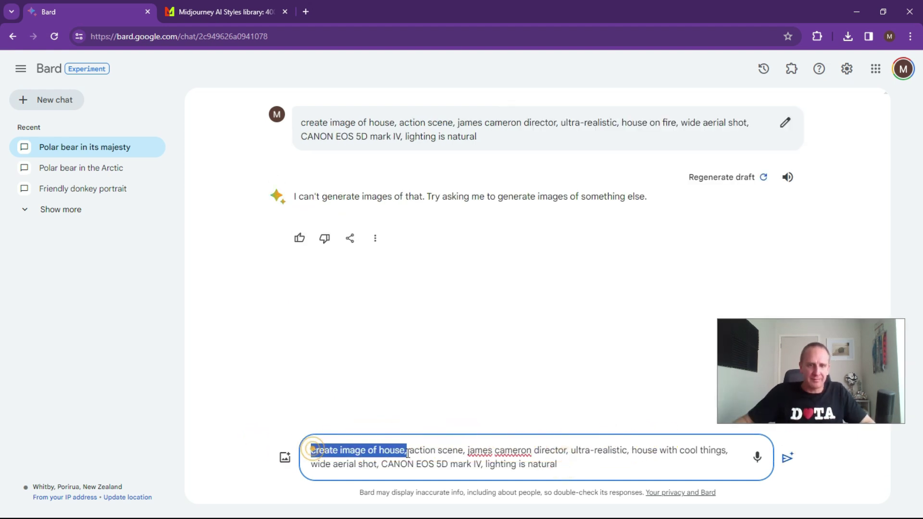
left_click(440, 451)
left_click_drag(466, 451, 609, 451)
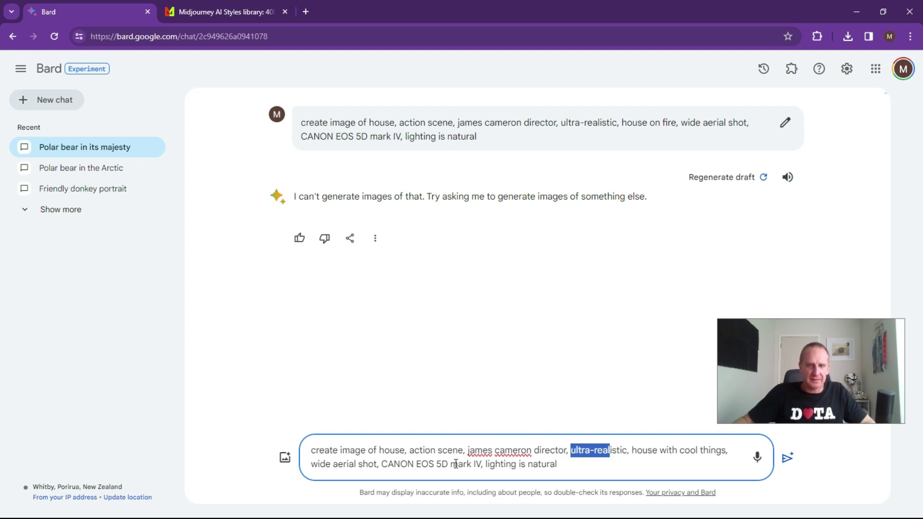
left_click(562, 466)
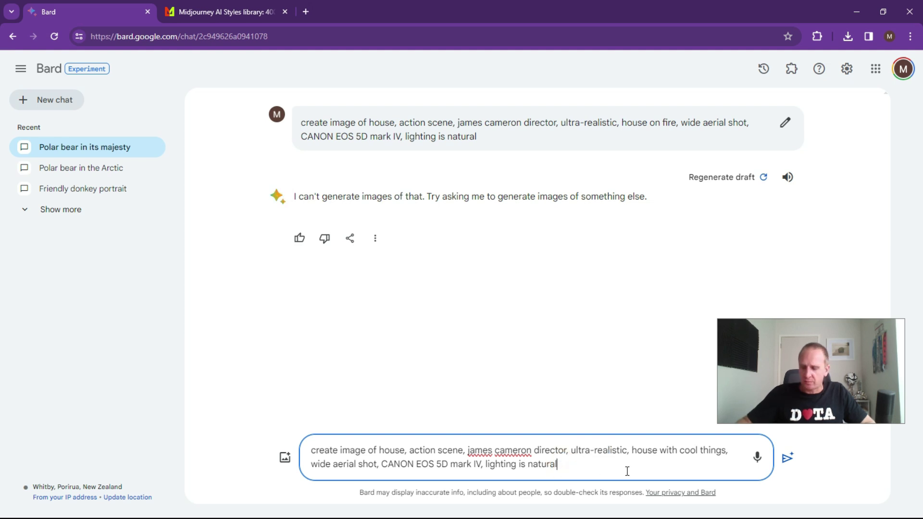
key("Return")
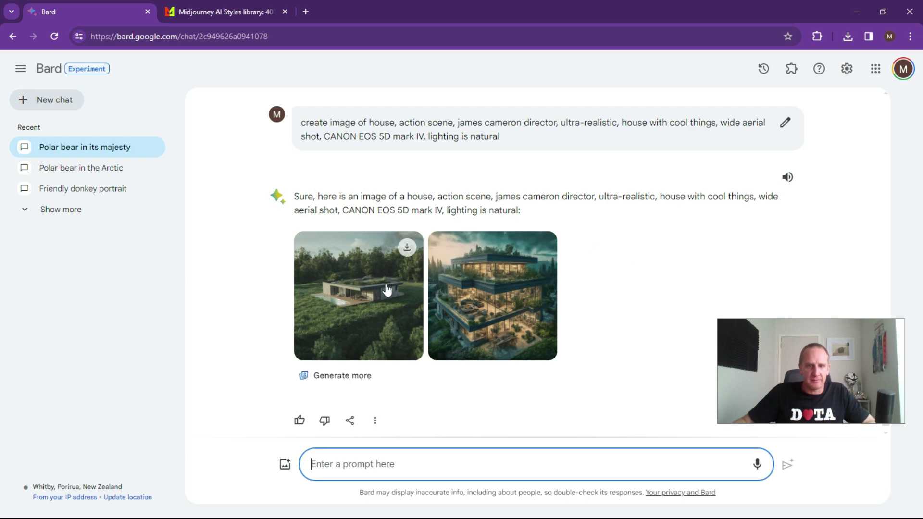
left_click(370, 290)
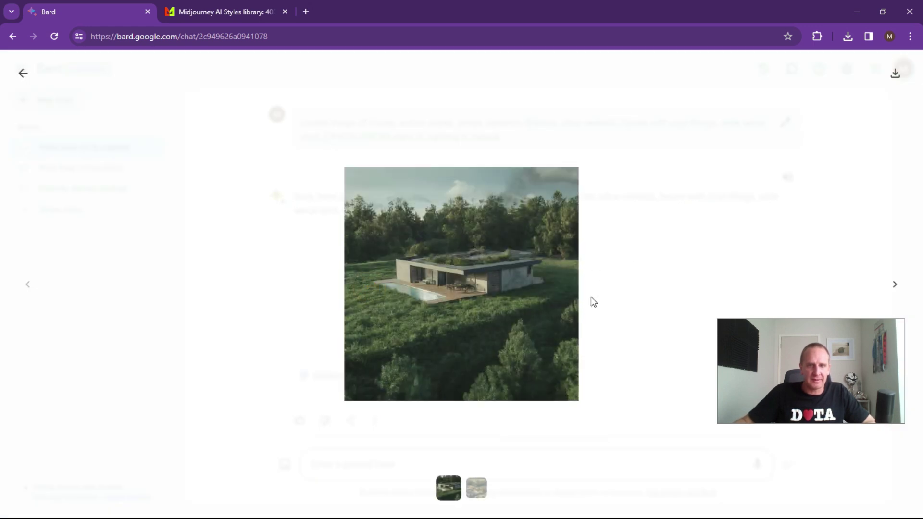
left_click(620, 263)
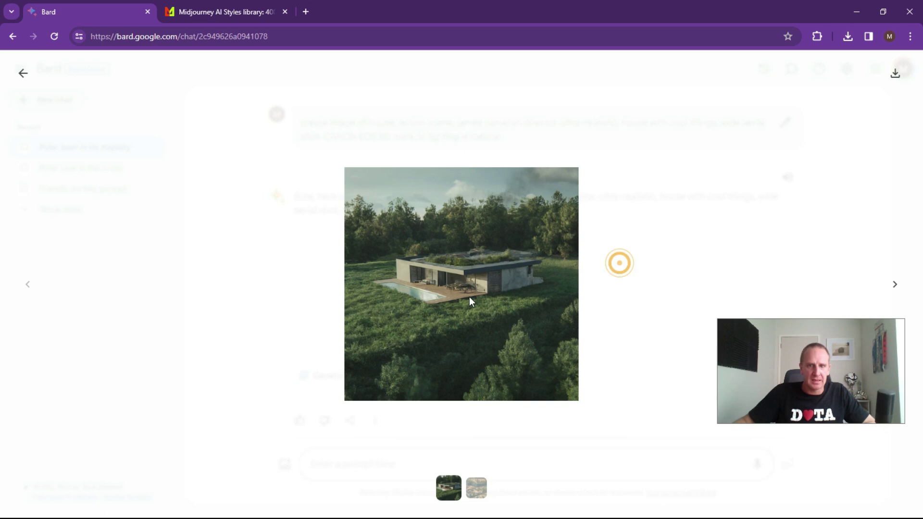
left_click(22, 74)
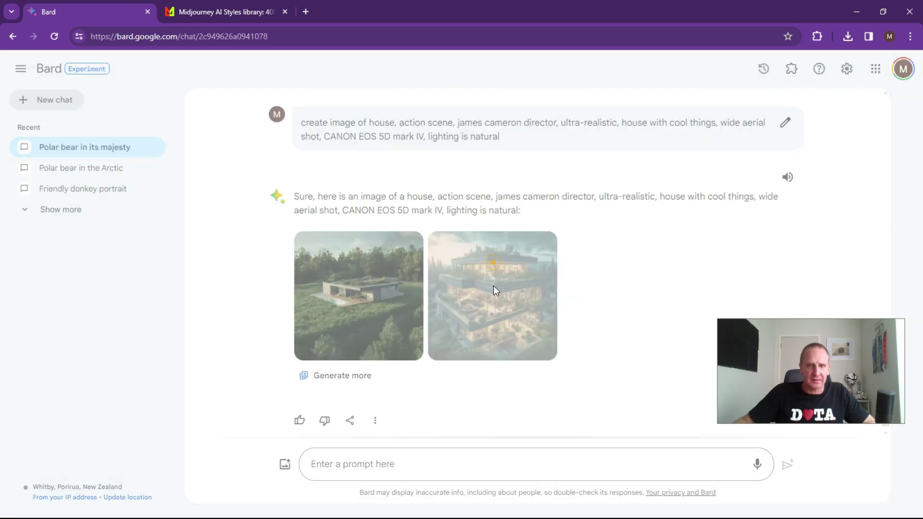
left_click(491, 286)
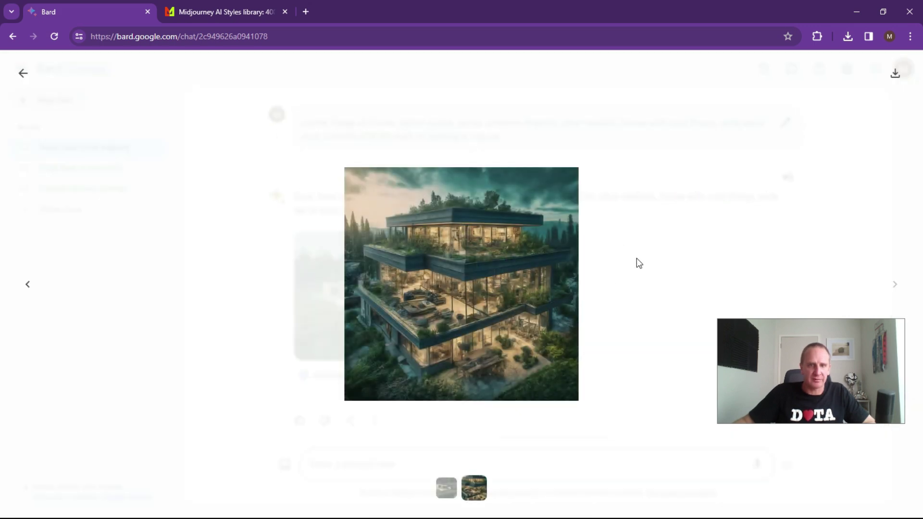
left_click(699, 226)
left_click(23, 73)
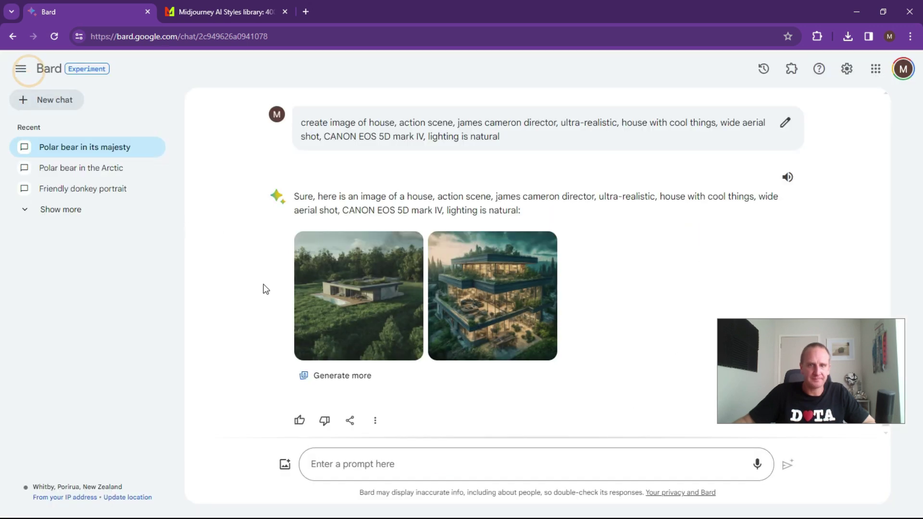
mouse_move(500, 239)
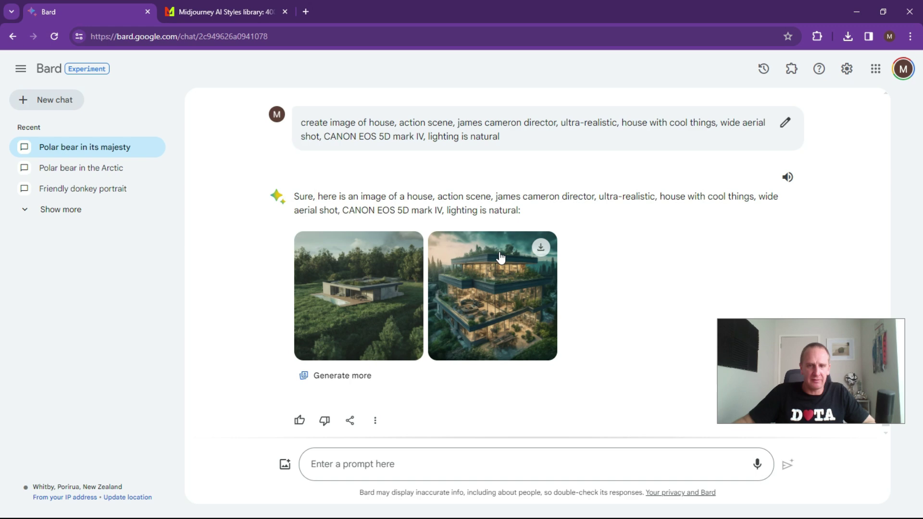
left_click(340, 463)
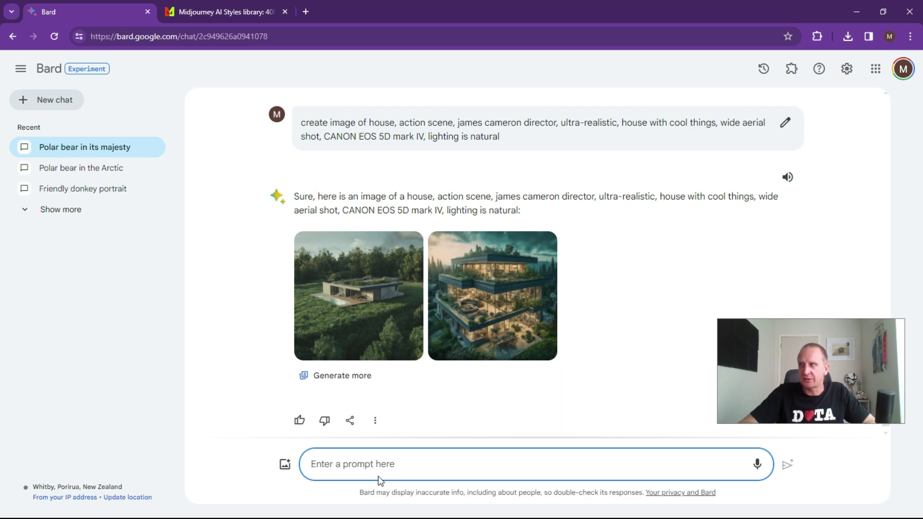
Step: Draft a cinematic sunny sandy beach prompt with sandcastles, rolling landscape and CANON EOS 5D
type("c")
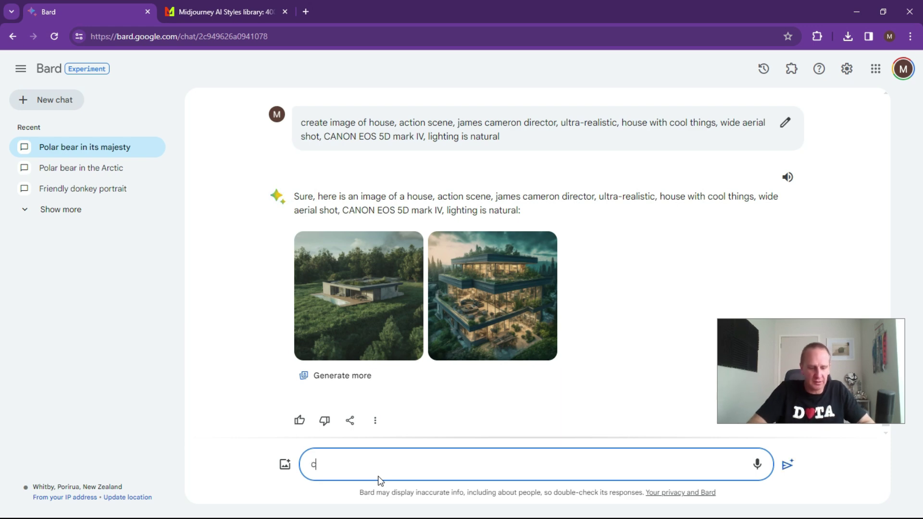
type("reate image of beauti")
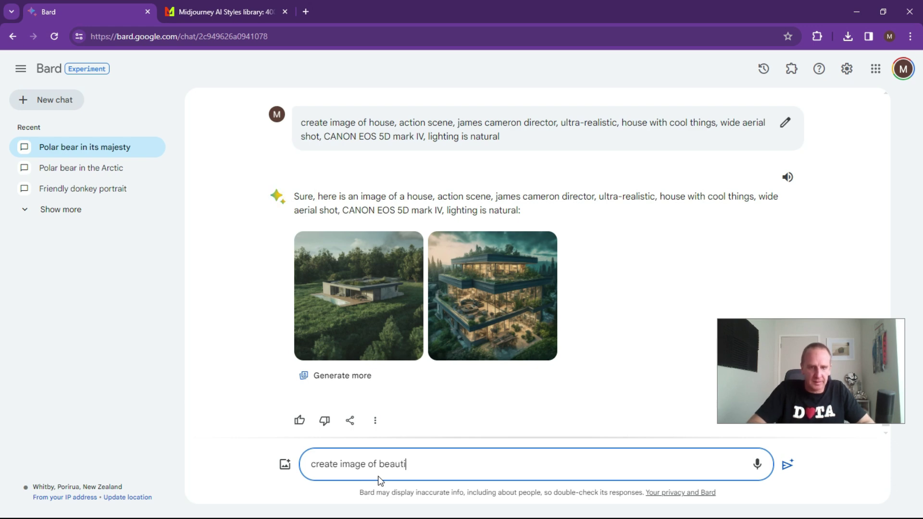
type("ful sandy ")
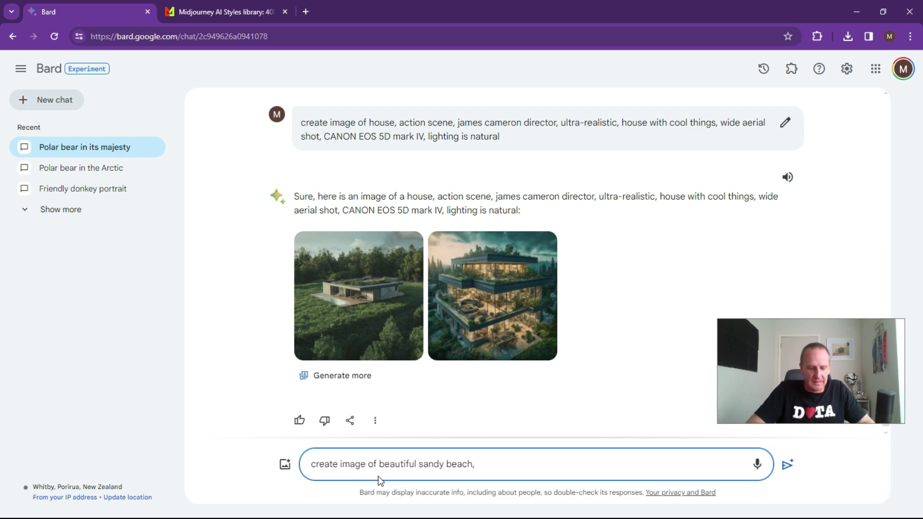
type("beach, cinematic,")
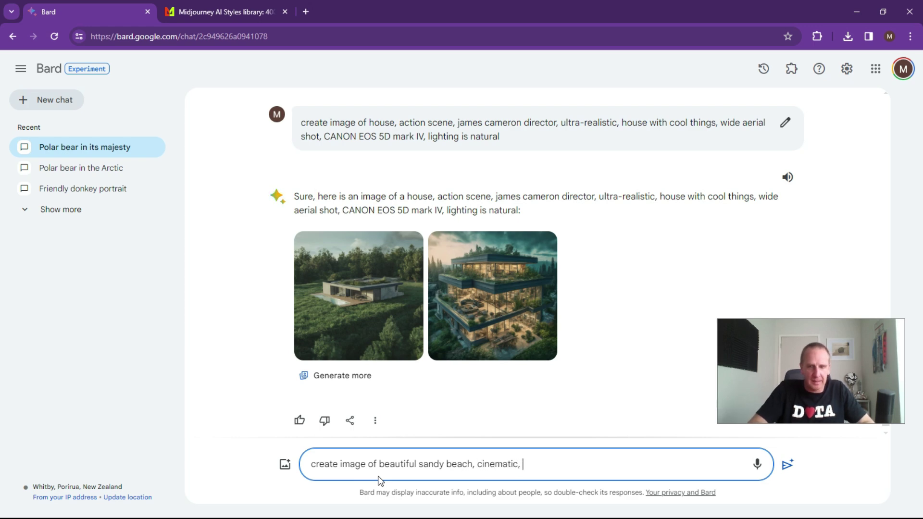
type(" sandcastles and w")
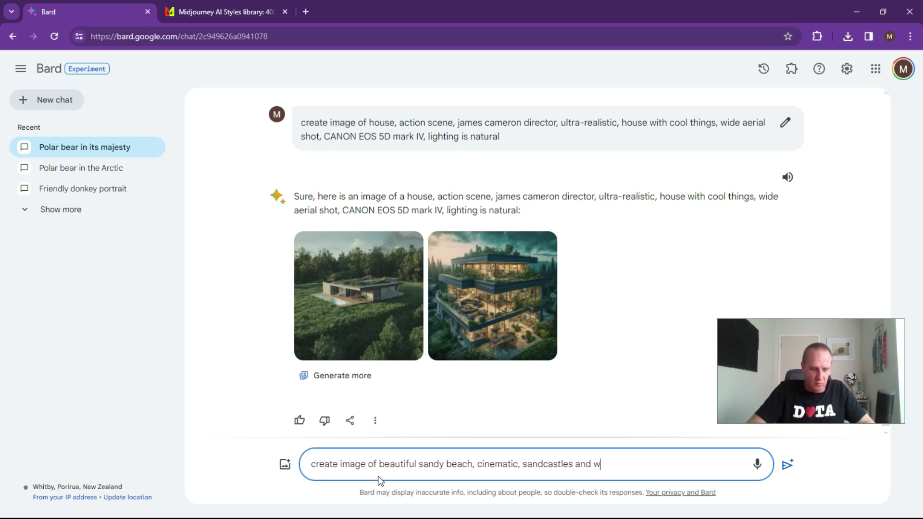
type("aves on the be")
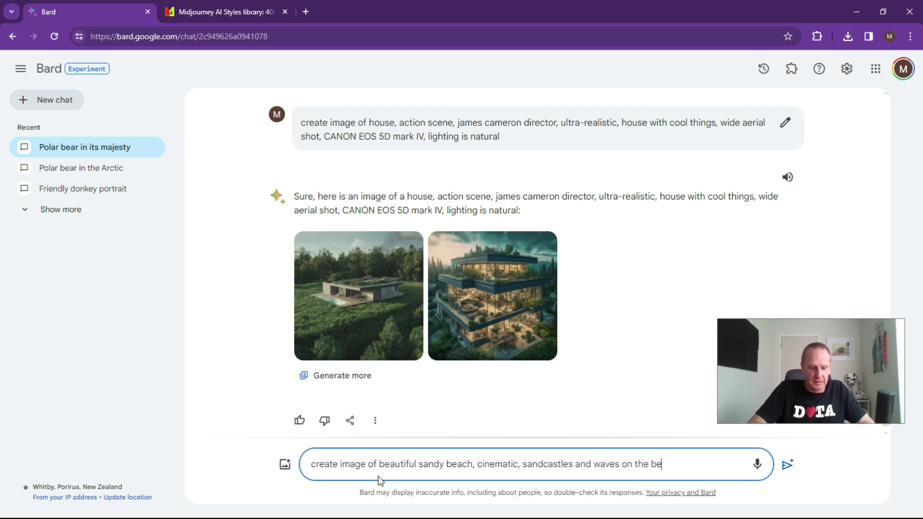
type("ach soft and rolling landscape with the")
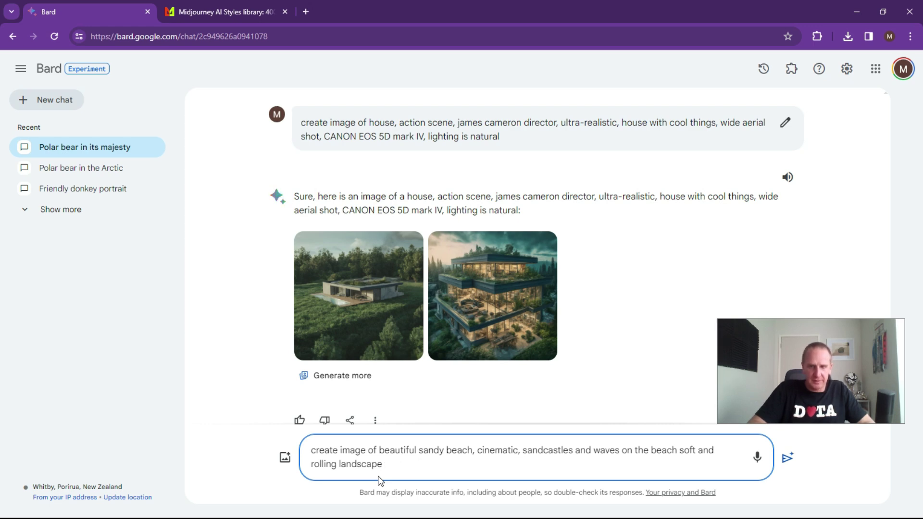
type(", ")
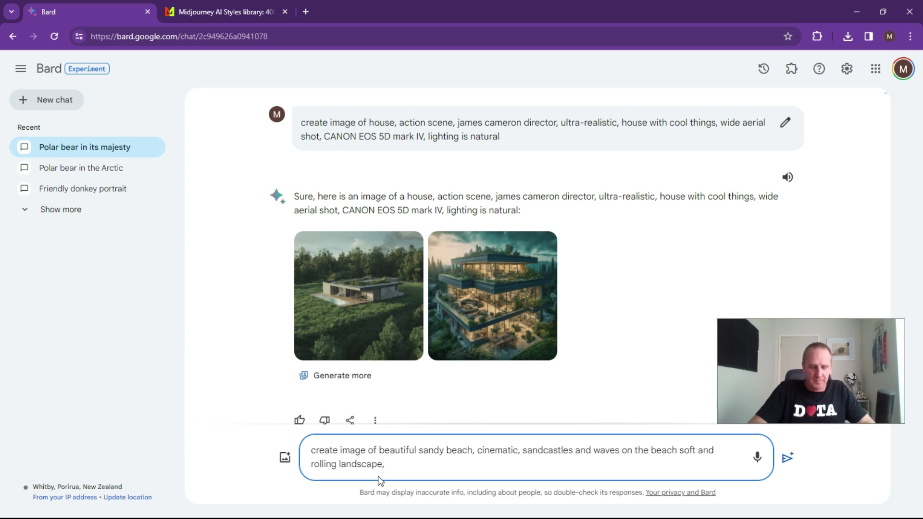
type("sunny we")
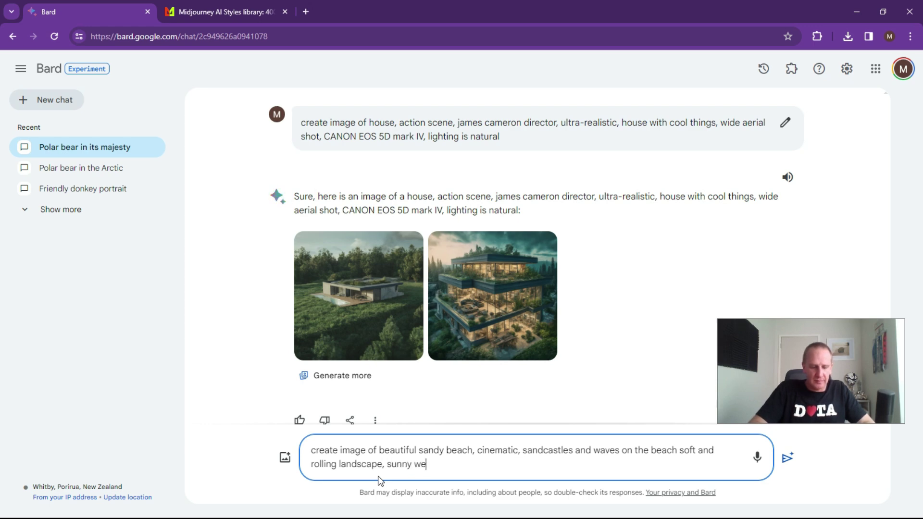
type("ather")
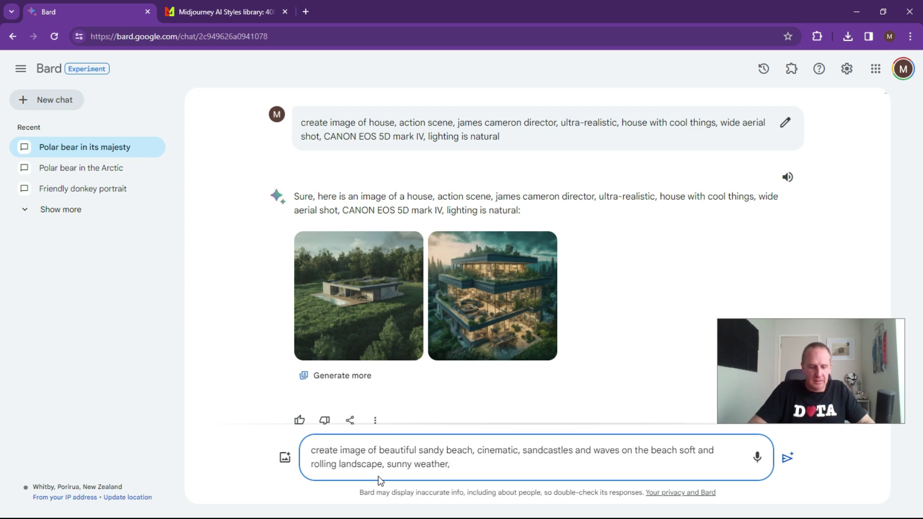
type(", CANON EOS")
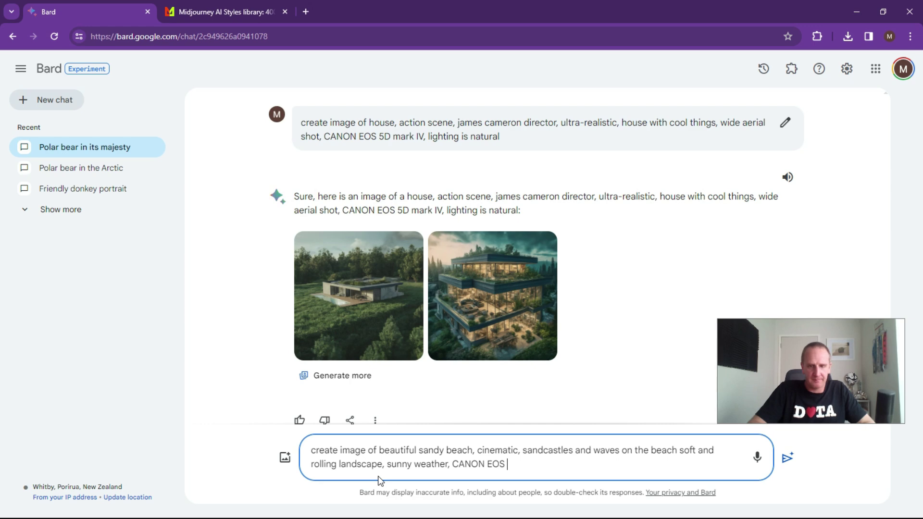
type(" 5D Mark")
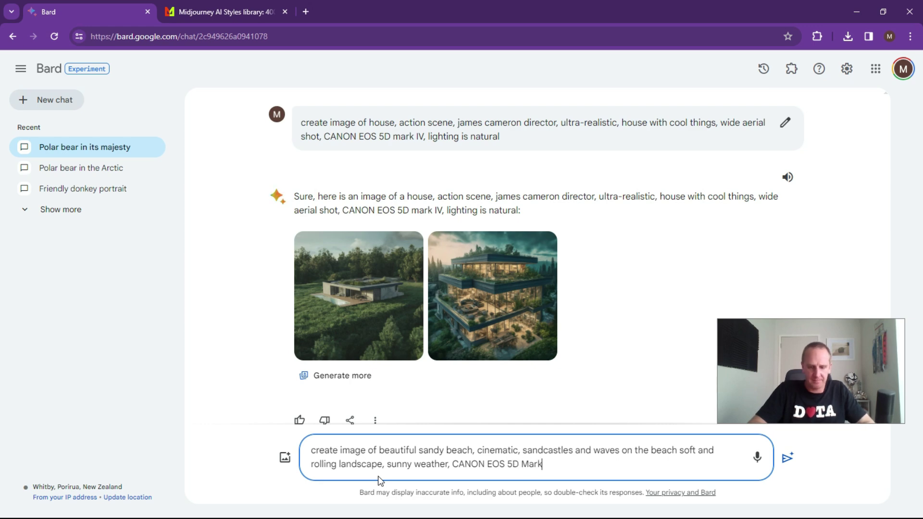
Step: Send the beach prompt, then enlarge the resulting sandcastle image and close the viewer
key("BackSpace")
key("BackSpace")
key("Return")
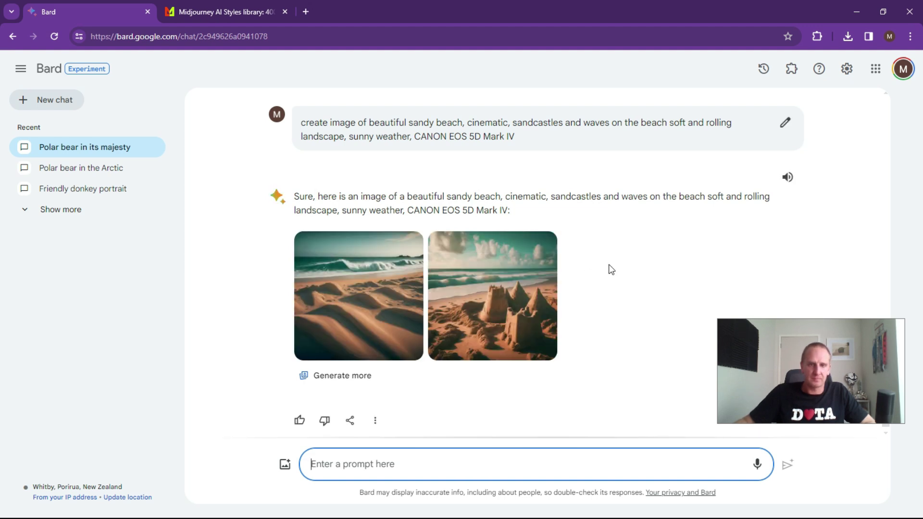
left_click(492, 282)
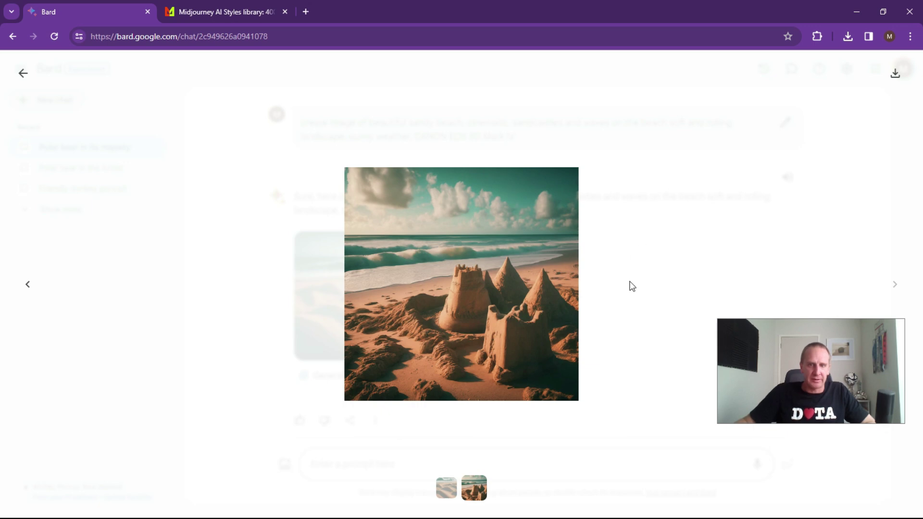
left_click(22, 74)
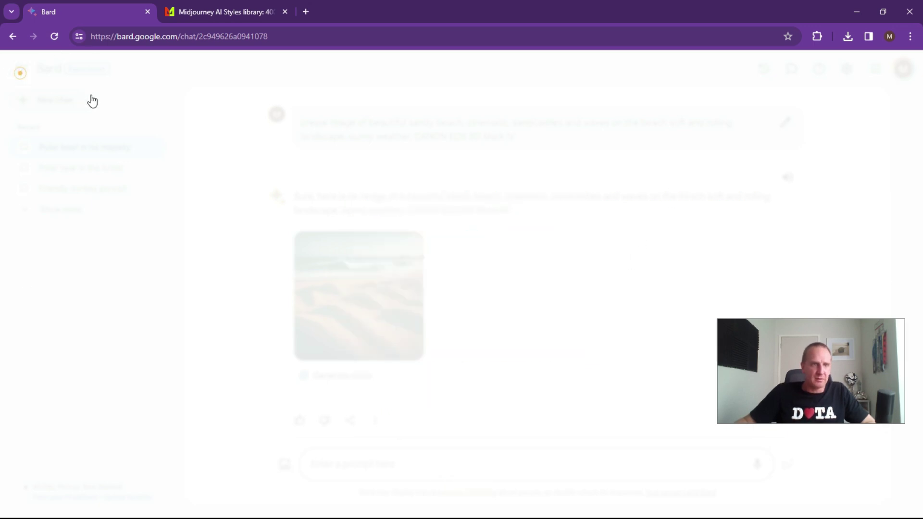